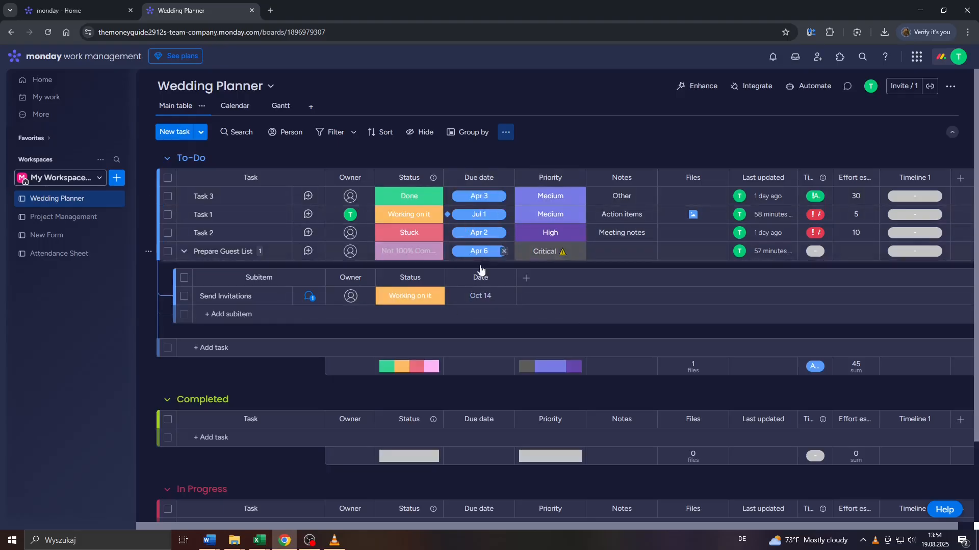
Clear the date of the Send Invitations subitem under Prepare Guest List.
left_click(505, 297)
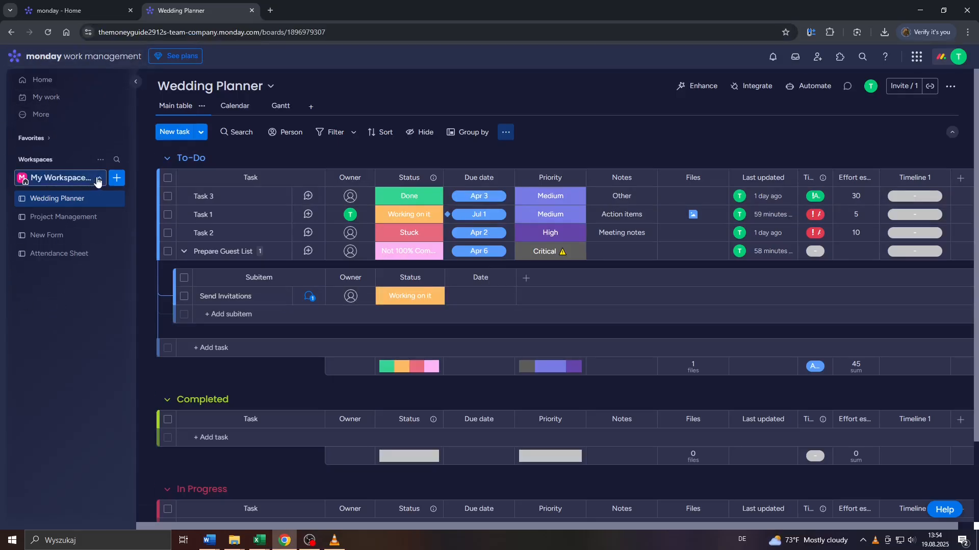
Visit the My Workspace #1 overview, then reopen its Wedding Planner board.
left_click(77, 181)
left_click(52, 237)
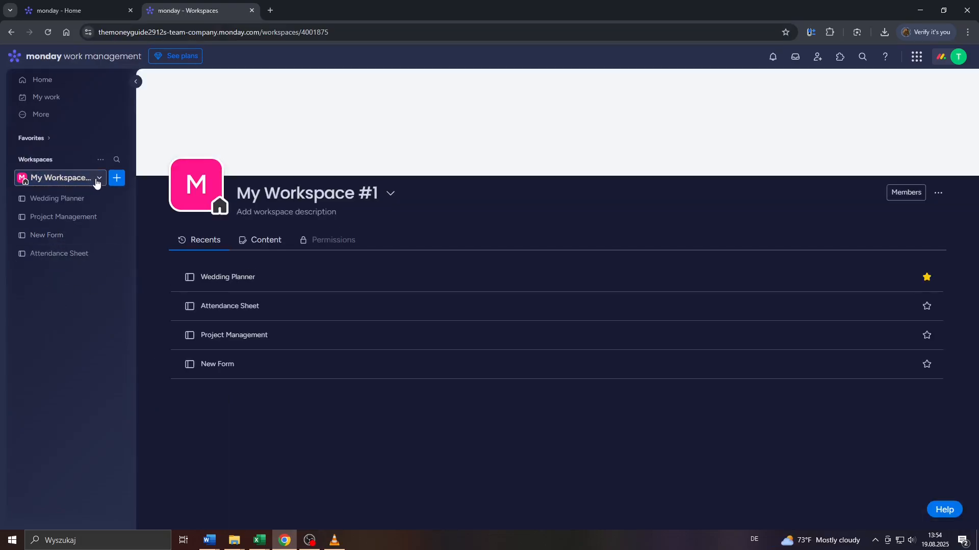
left_click(96, 181)
left_click(49, 362)
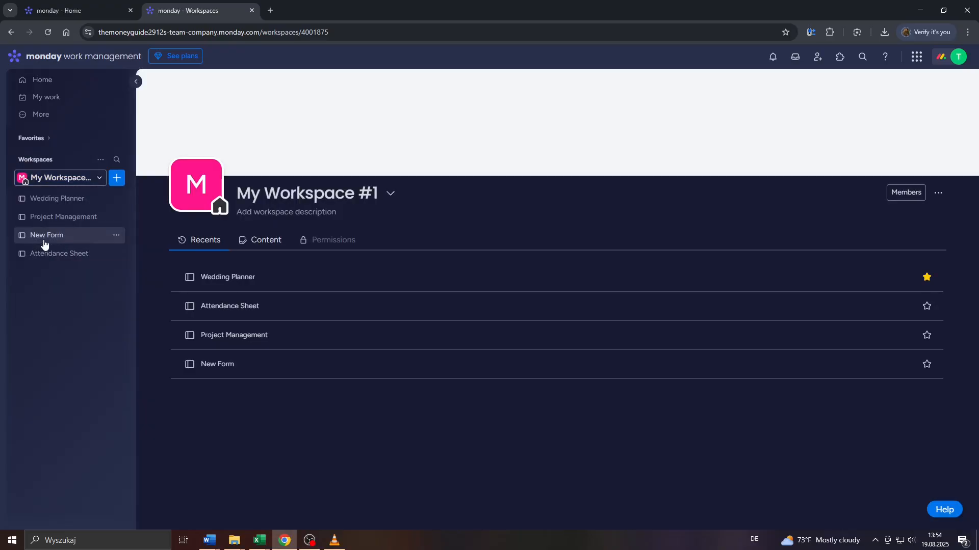
left_click(61, 202)
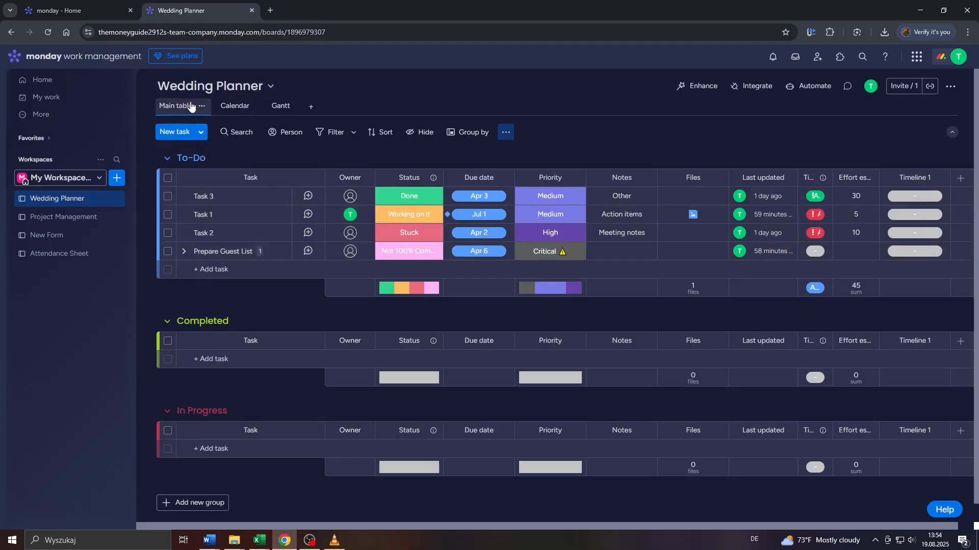
Review the available board view types and the titles of the To-Do, Completed and In Progress groups.
left_click(310, 107)
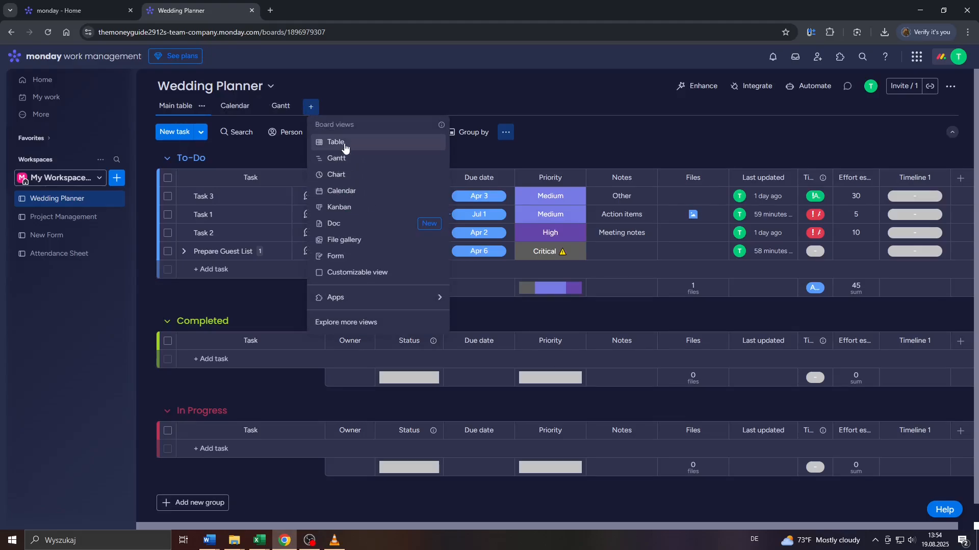
left_click(354, 93)
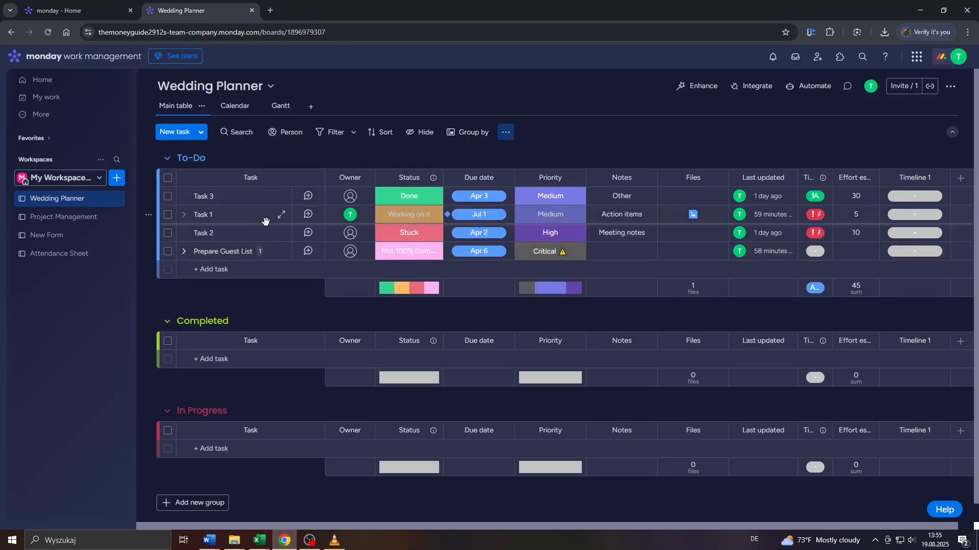
left_click(196, 158)
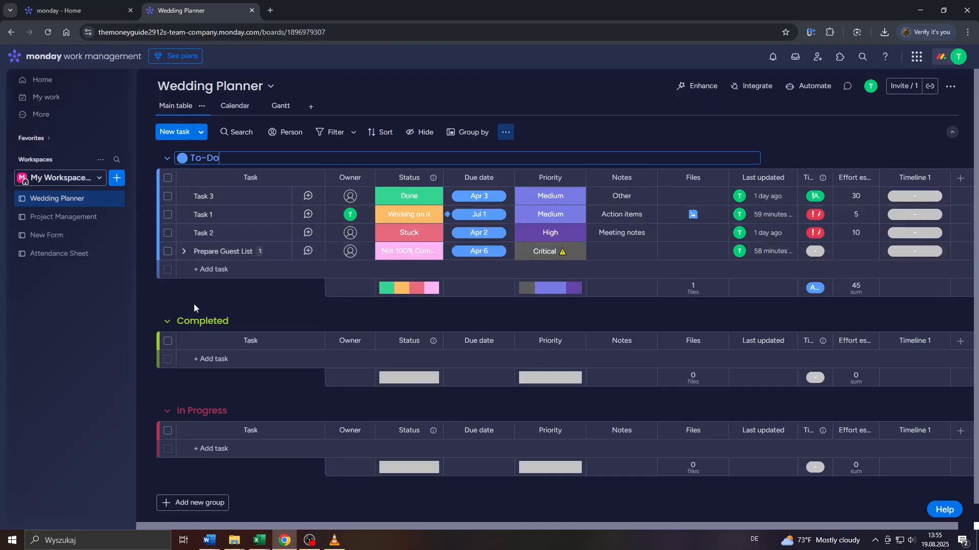
left_click(199, 321)
left_click(195, 409)
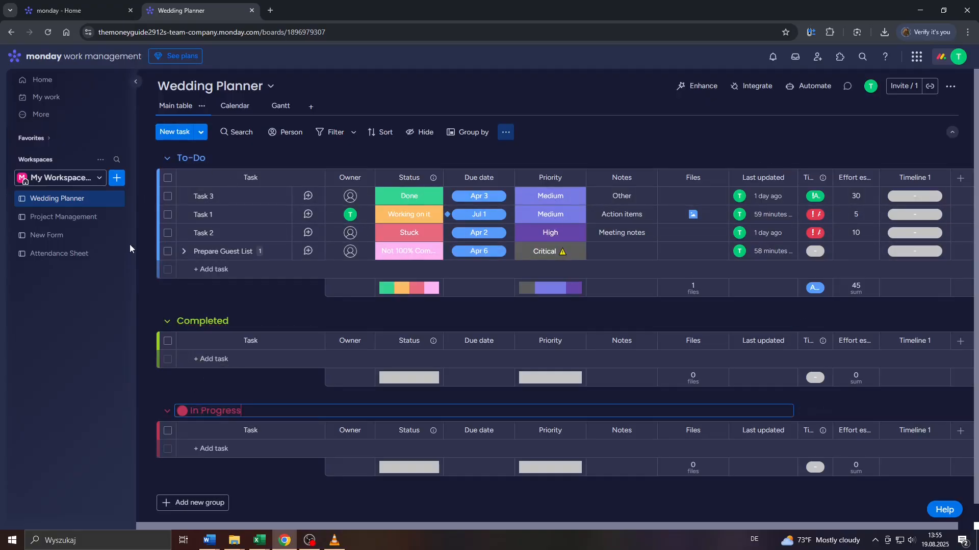
left_click(143, 231)
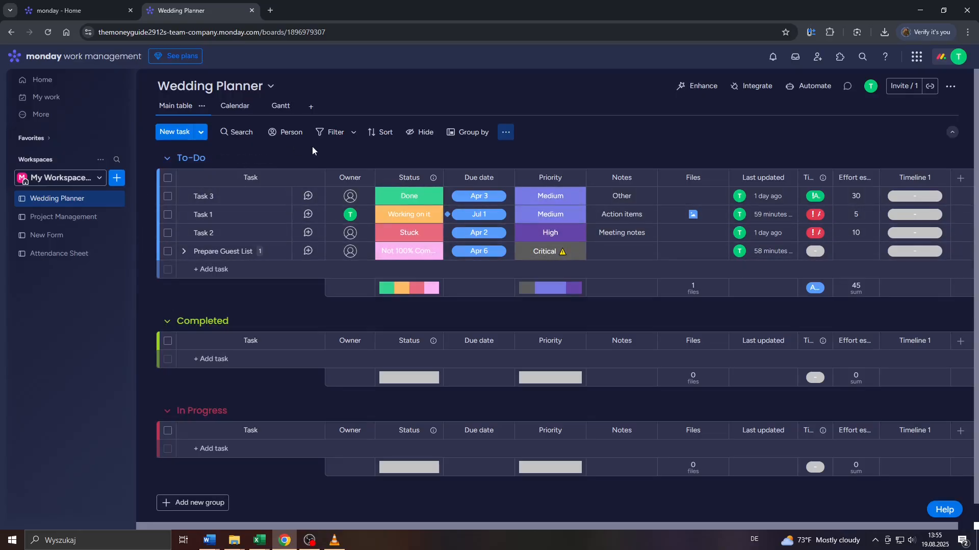
Expand the subitems of Prepare Guest List and view the updates of the Send Invitations subitem.
left_click(183, 252)
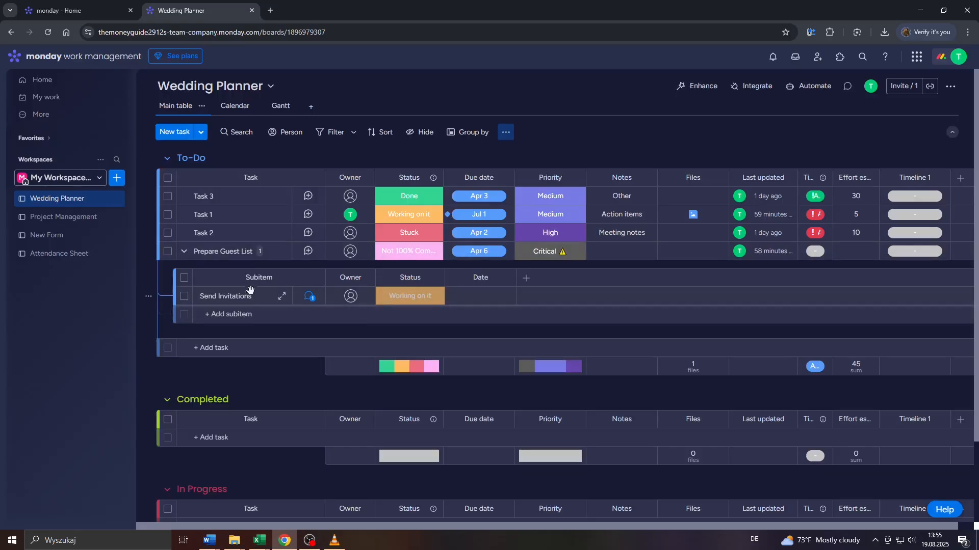
left_click(216, 300)
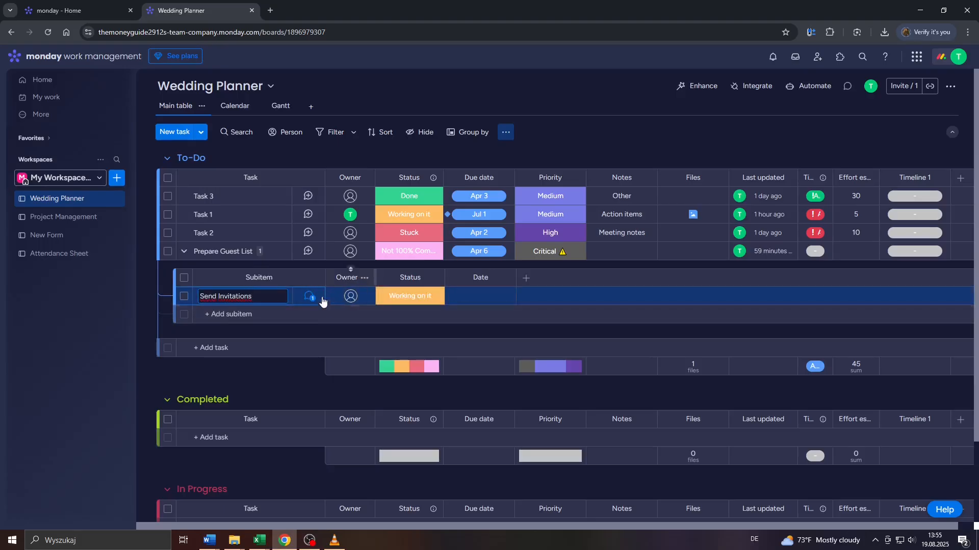
left_click(485, 302)
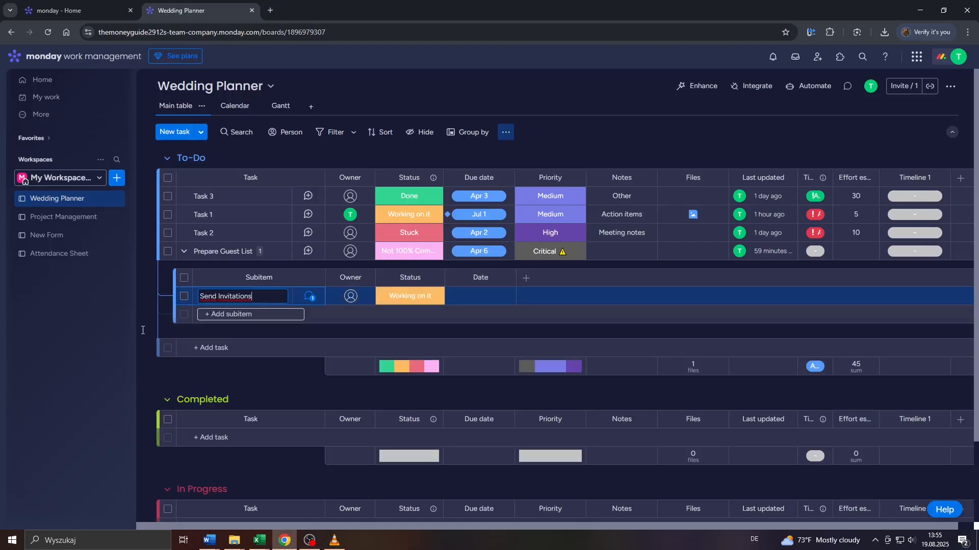
left_click(260, 301)
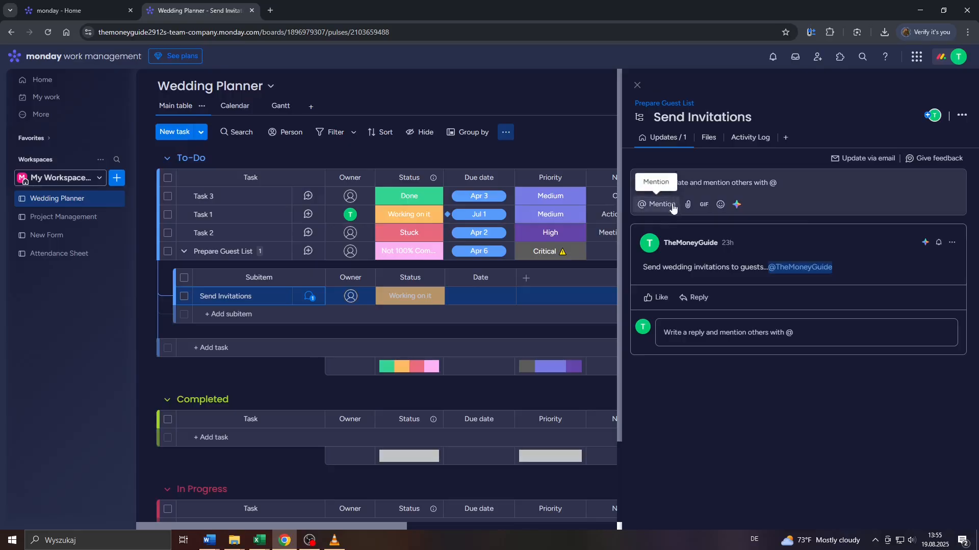
left_click(638, 85)
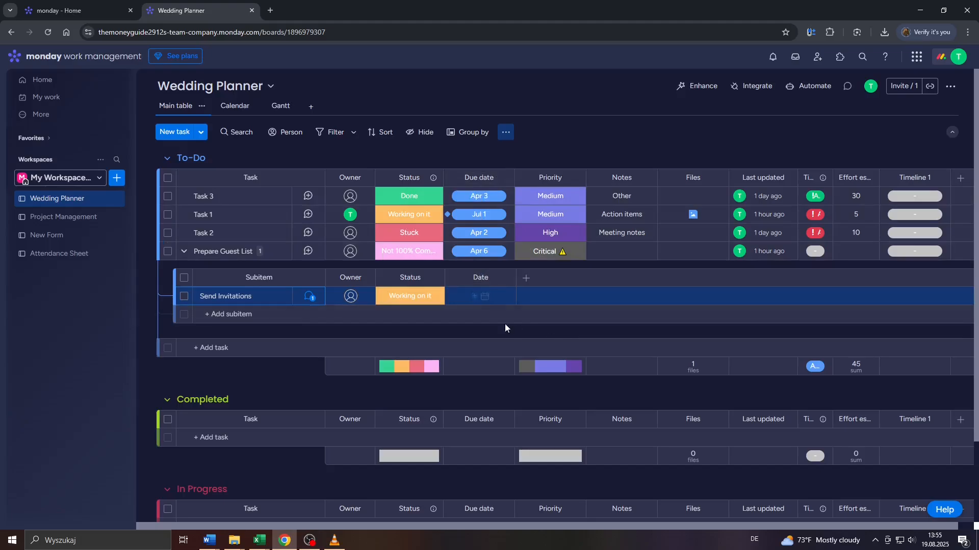
Set the date of the Send Invitations subitem to October 14, 2025.
left_click(475, 295)
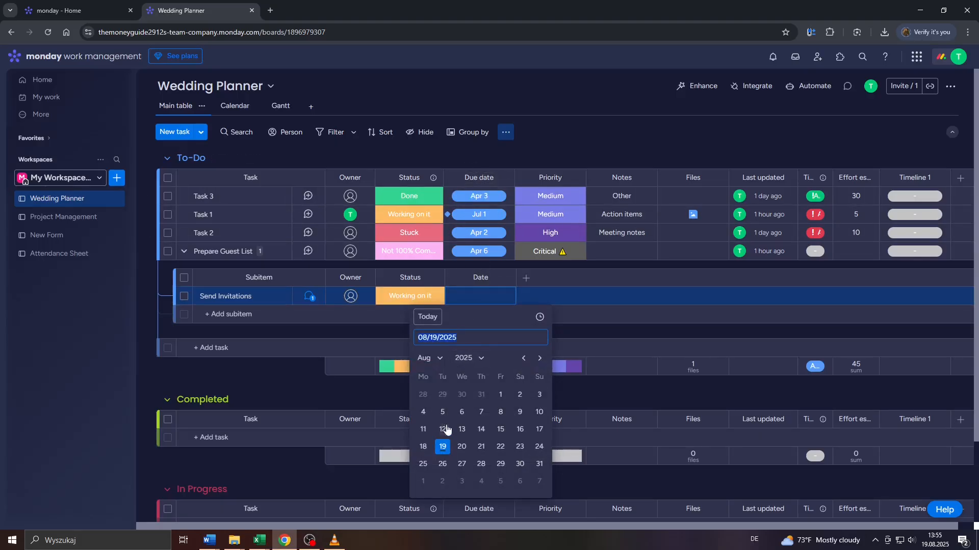
left_click(538, 358)
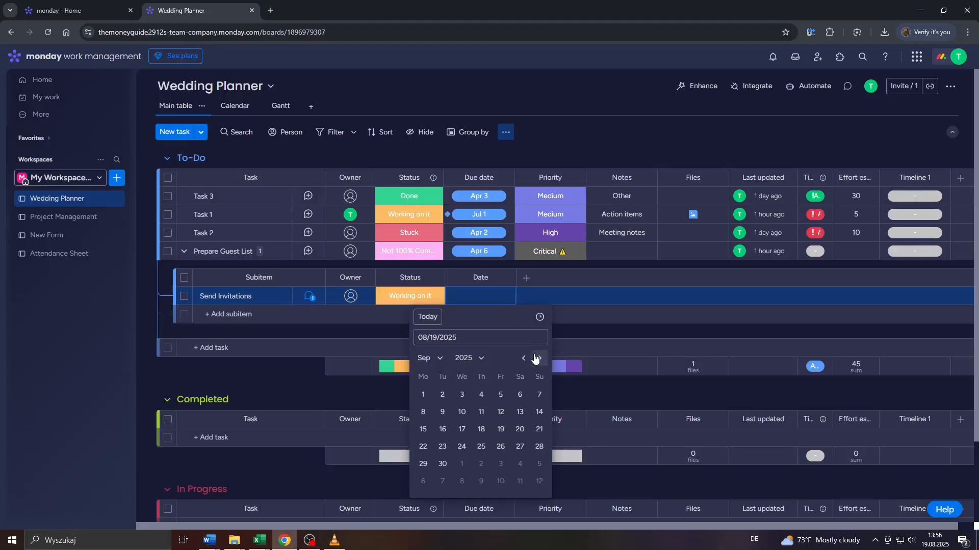
left_click(523, 358)
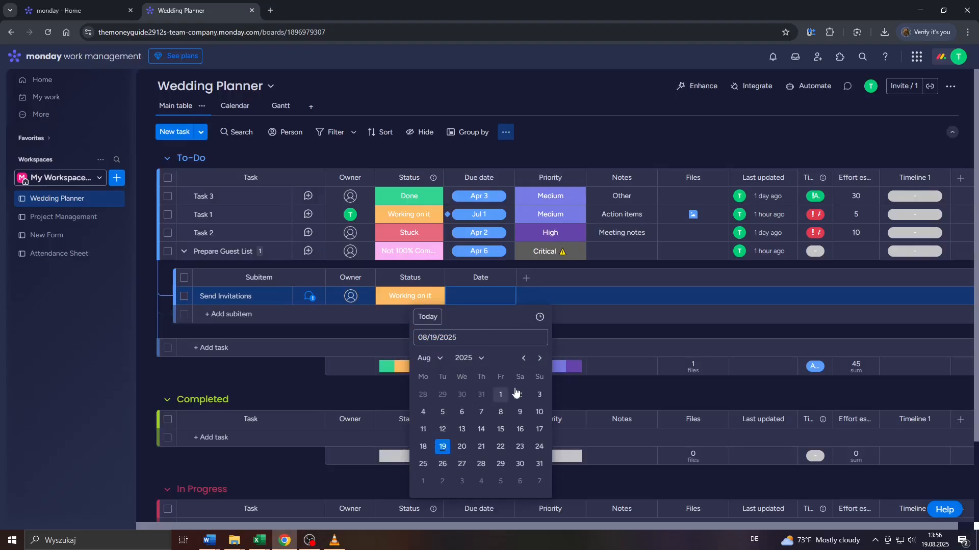
left_click(539, 359)
left_click(540, 359)
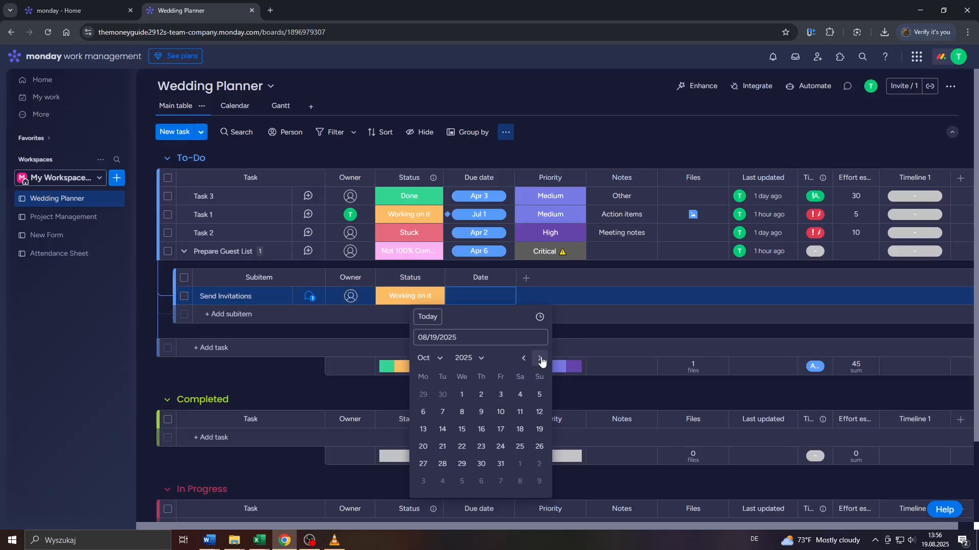
left_click(442, 431)
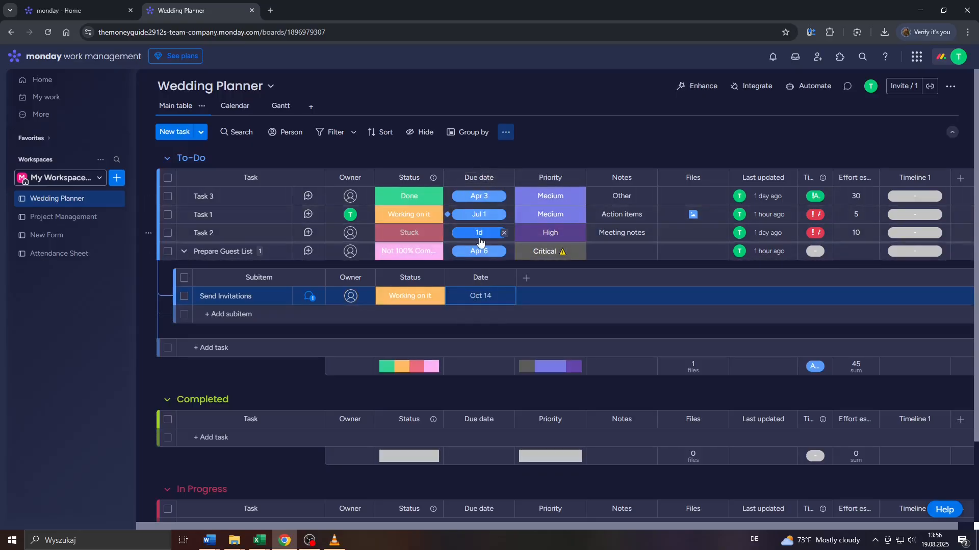
Examine the date picker of the Send Invitations subitem and the settings options of the Due date column.
left_click(497, 297)
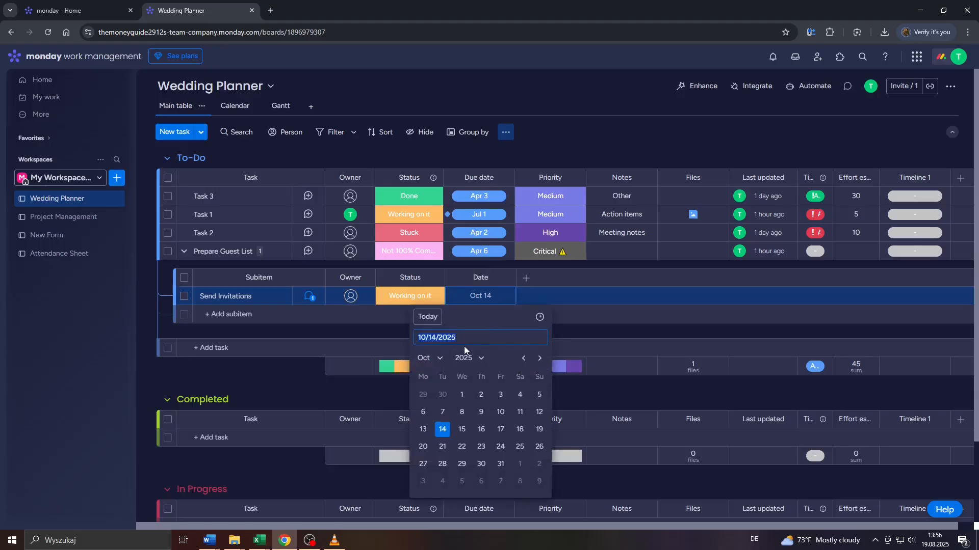
left_click(505, 178)
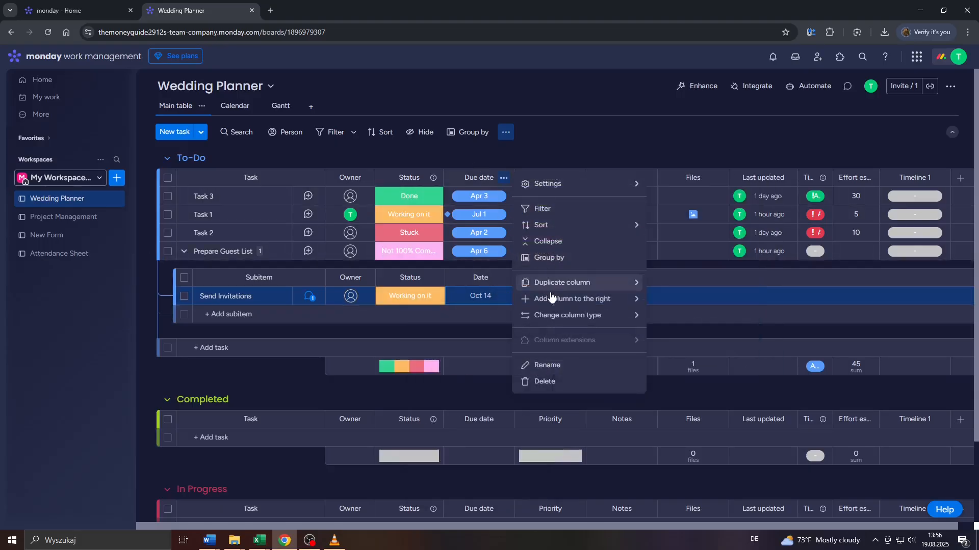
mouse_move(574, 186)
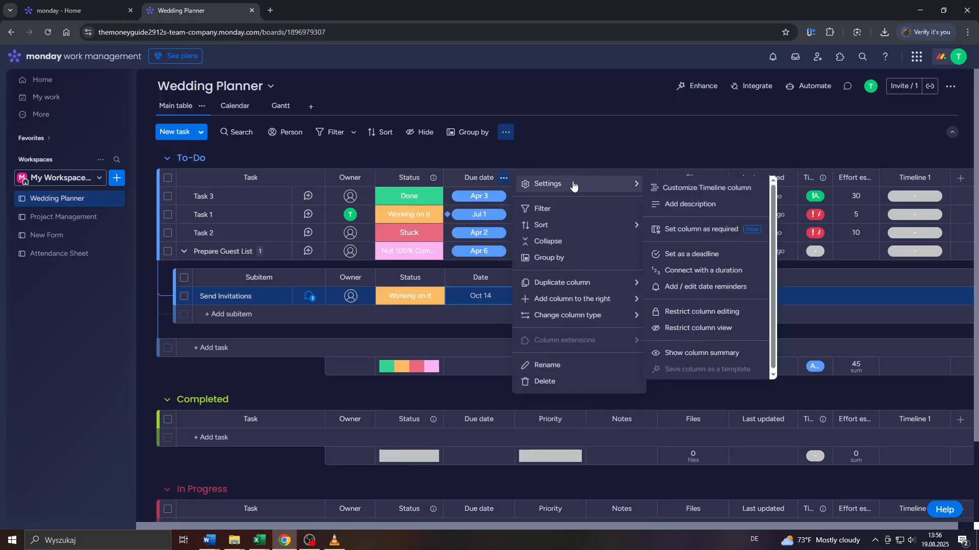
left_click(601, 133)
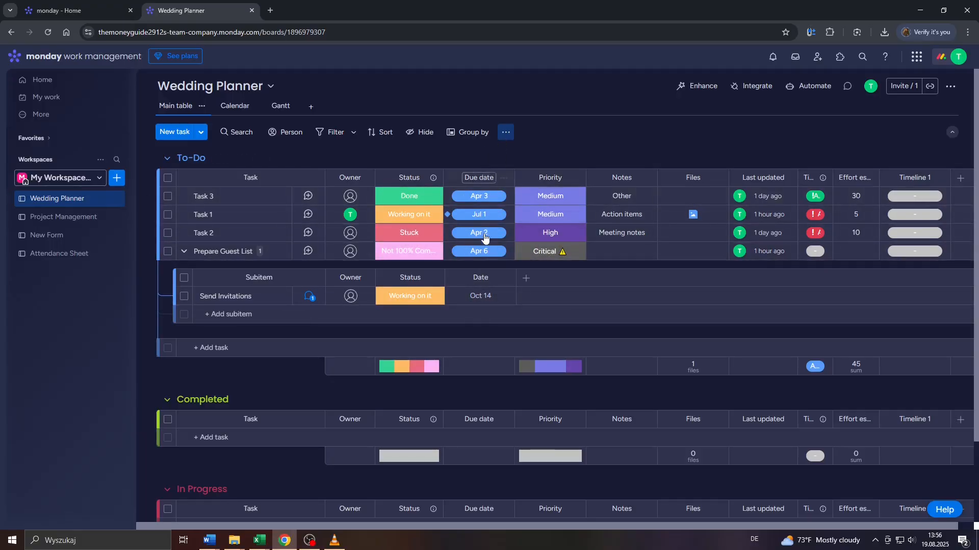
Search the board's automations for "noti" and use the template "When date arrives notify someone".
left_click(815, 88)
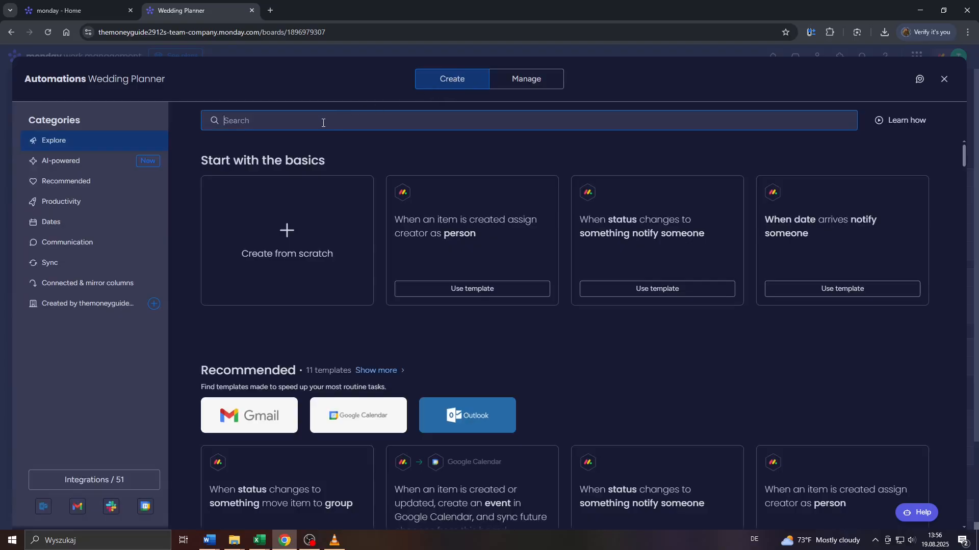
type("notifi")
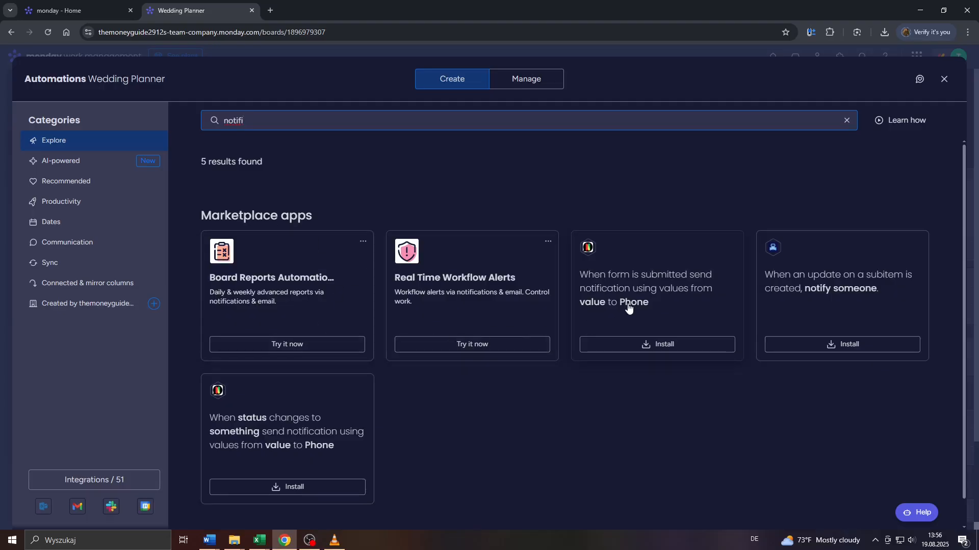
scroll(285, 418, "down", 1)
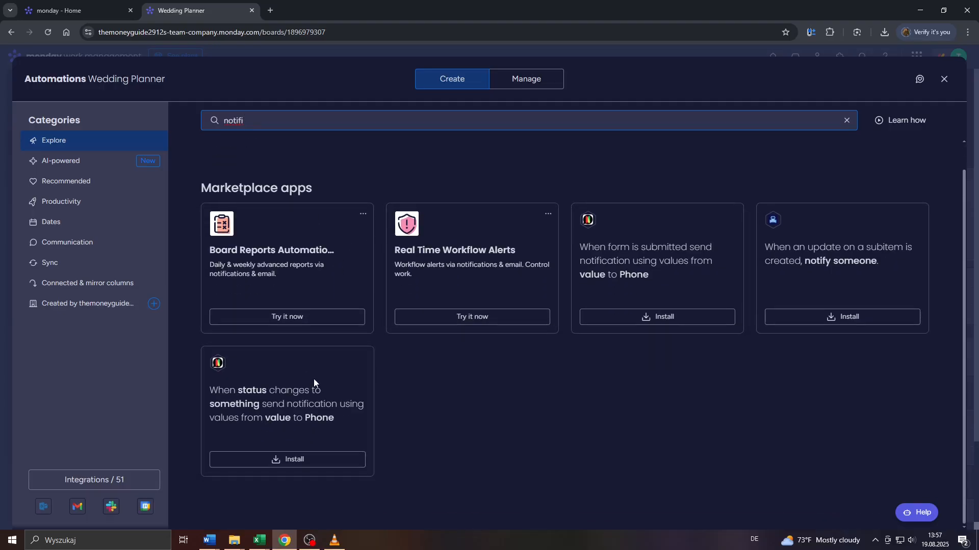
key("BackSpace")
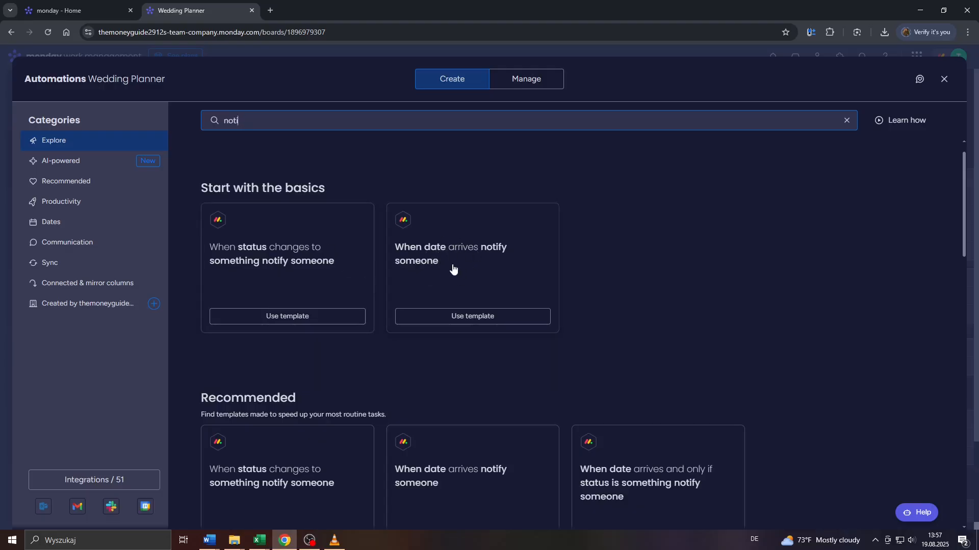
left_click(474, 315)
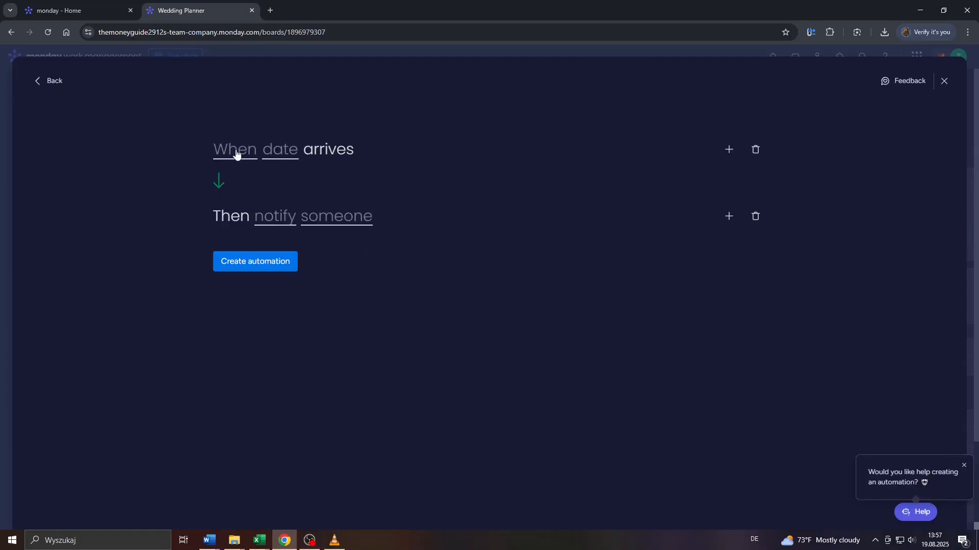
left_click(236, 154)
left_click(319, 325)
left_click(945, 80)
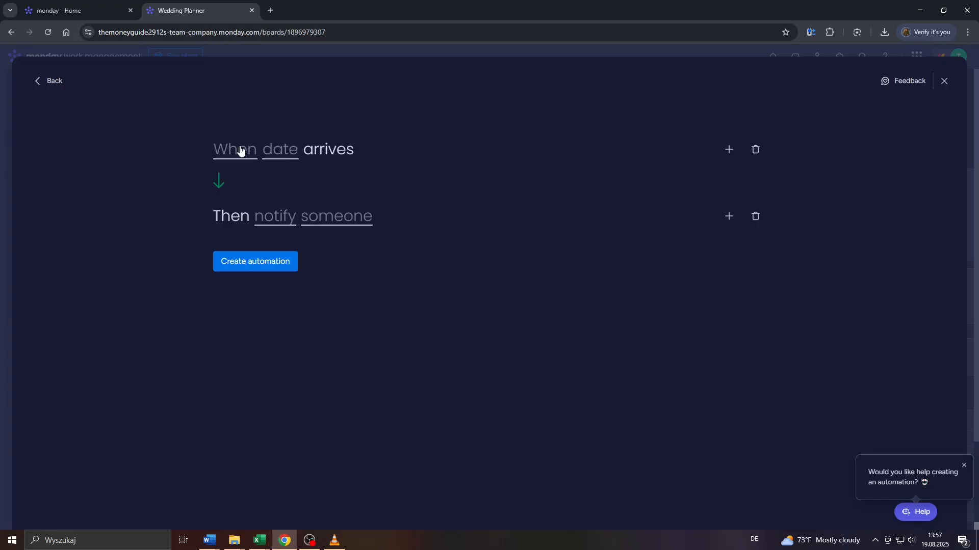
Set the automation's trigger to a lead time of 2 days before the date arrives.
left_click(241, 152)
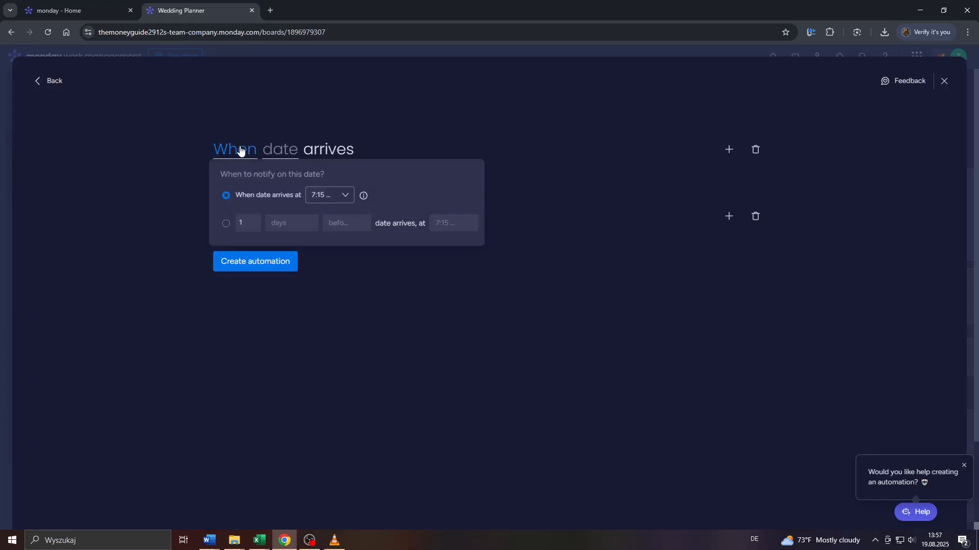
left_click(225, 224)
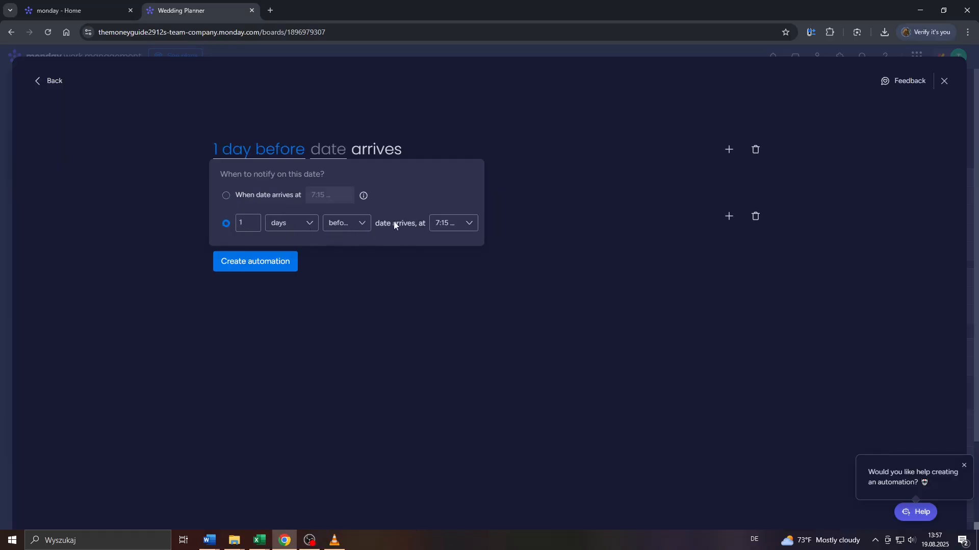
left_click(249, 222)
key("BackSpace")
type("234")
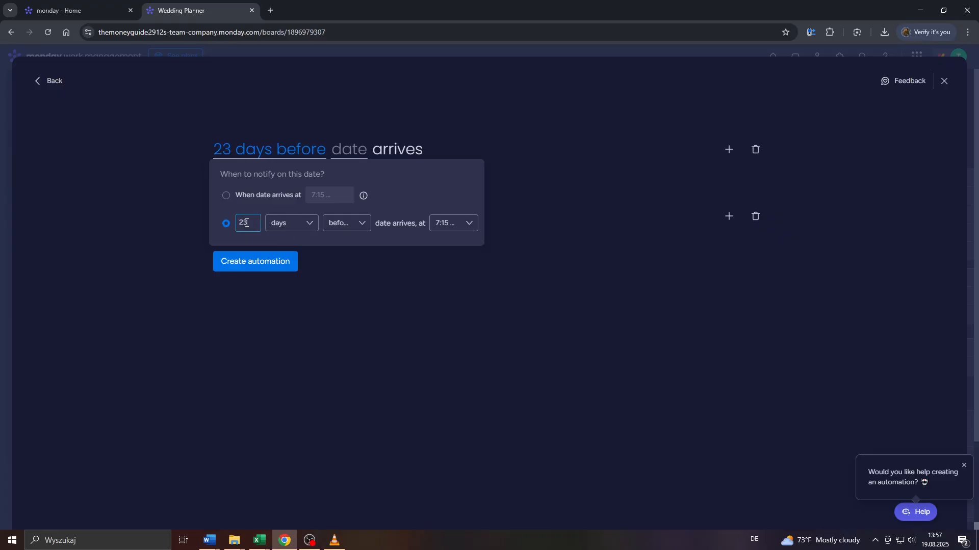
key("BackSpace")
key("BackSpace")
key("BackSpace")
type("2")
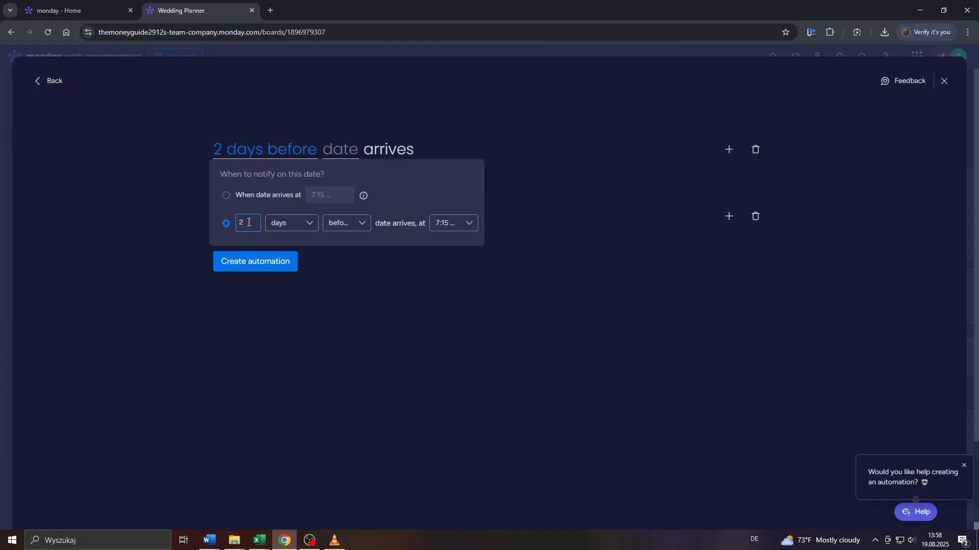
Change the trigger's lead time to 4 weeks before the date arrives.
left_click(301, 225)
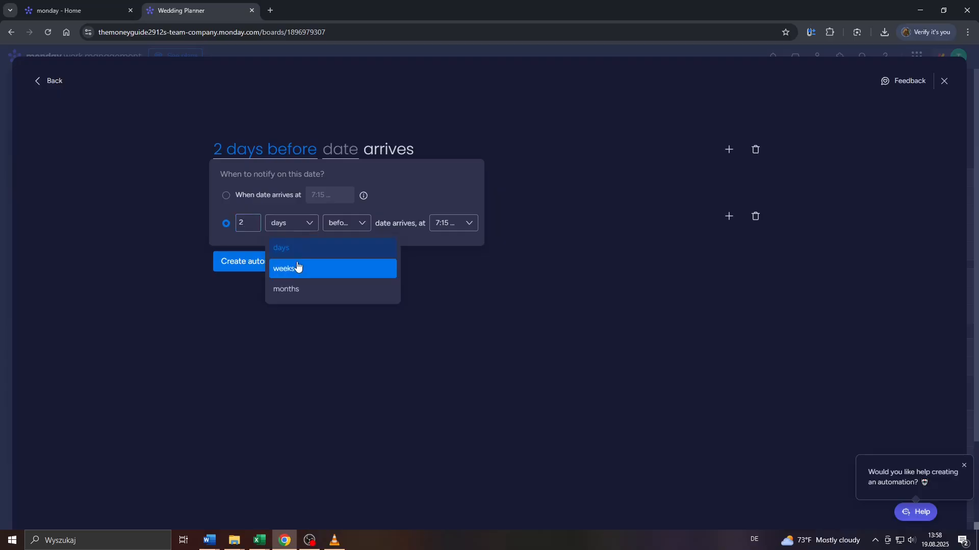
left_click(295, 268)
left_click(253, 221)
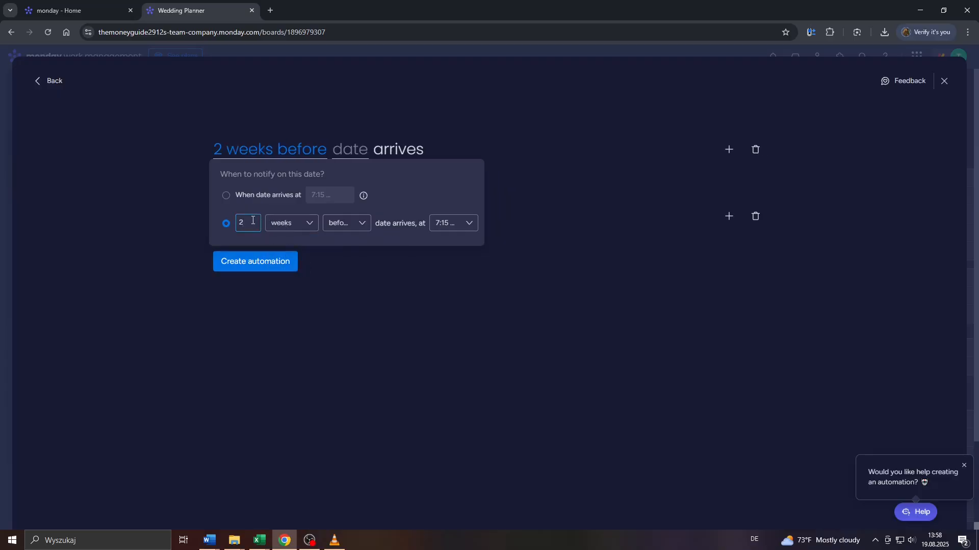
key("BackSpace")
type("4")
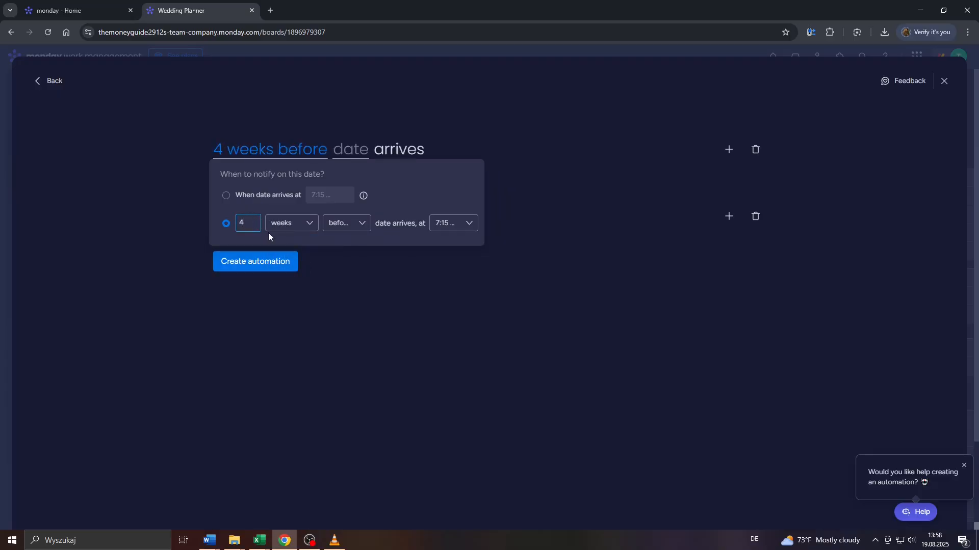
Change the trigger's lead time to 1 month before the date arrives.
left_click(268, 230)
left_click(289, 286)
left_click(250, 225)
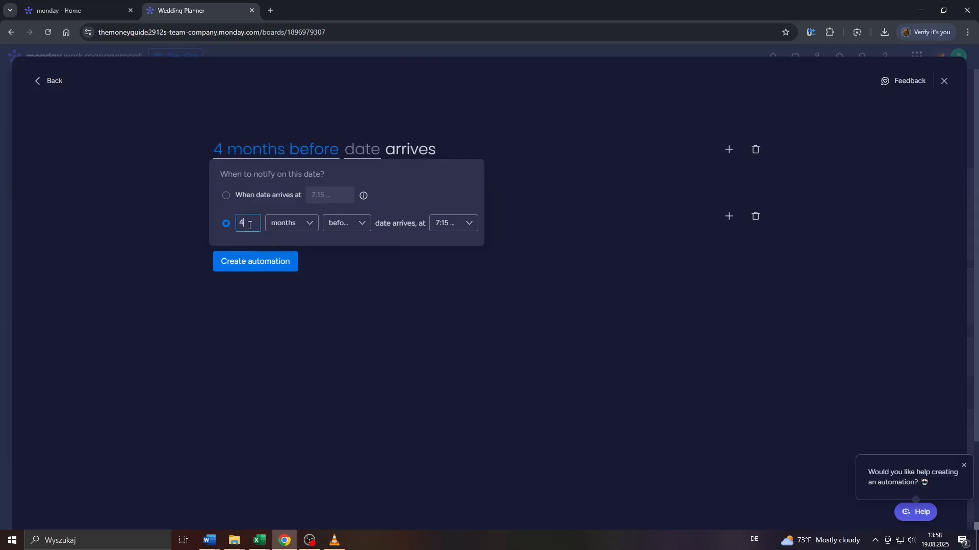
type("1")
key("BackSpace")
key("BackSpace")
type("1")
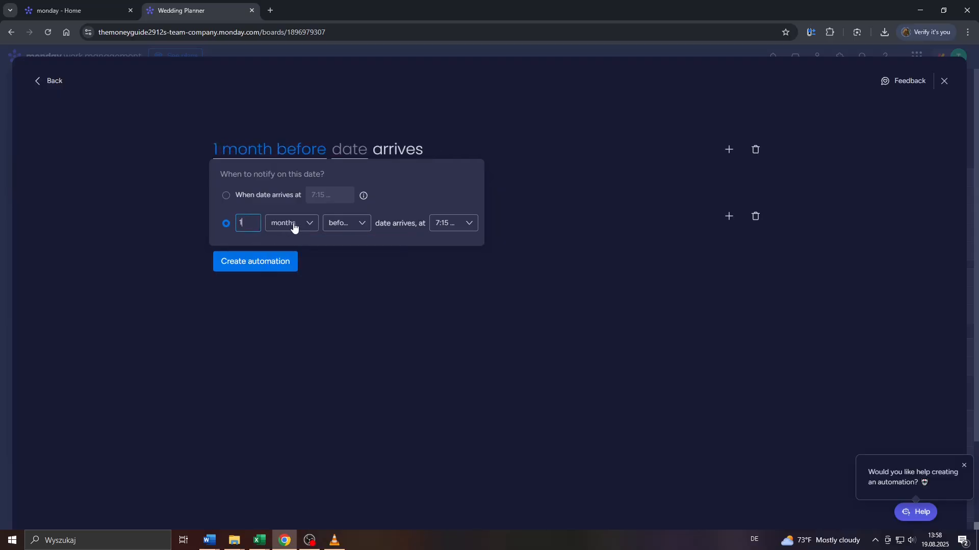
Set the trigger's lead time to 2 weeks before the date arrives.
left_click(294, 228)
left_click(300, 267)
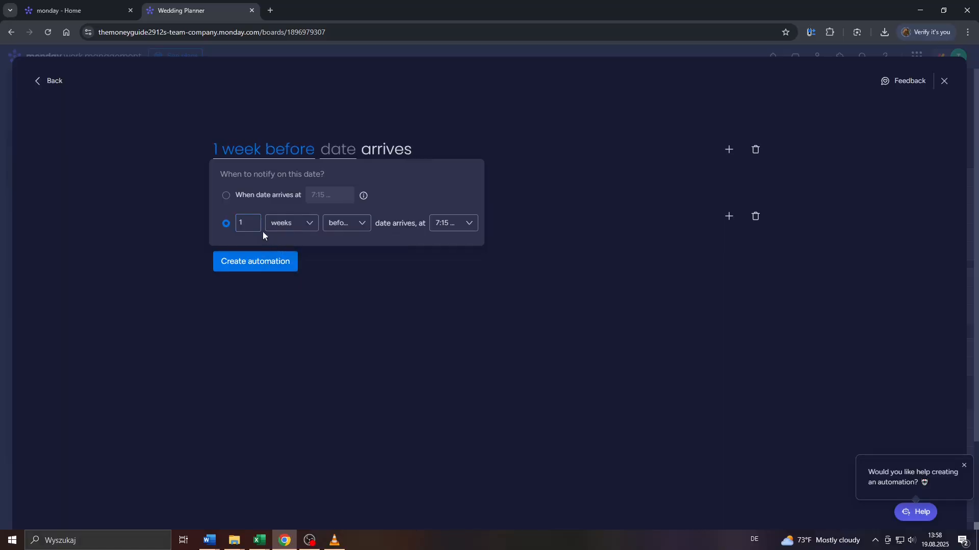
left_click(252, 226)
key("BackSpace")
type("2")
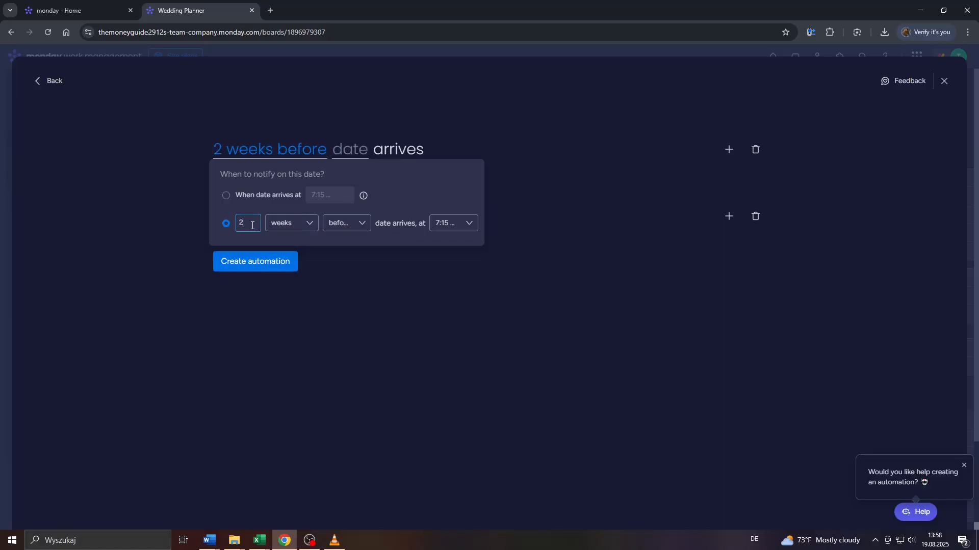
Keep the trigger on "before" the date and set its notification time to 10:00 AM.
left_click(359, 224)
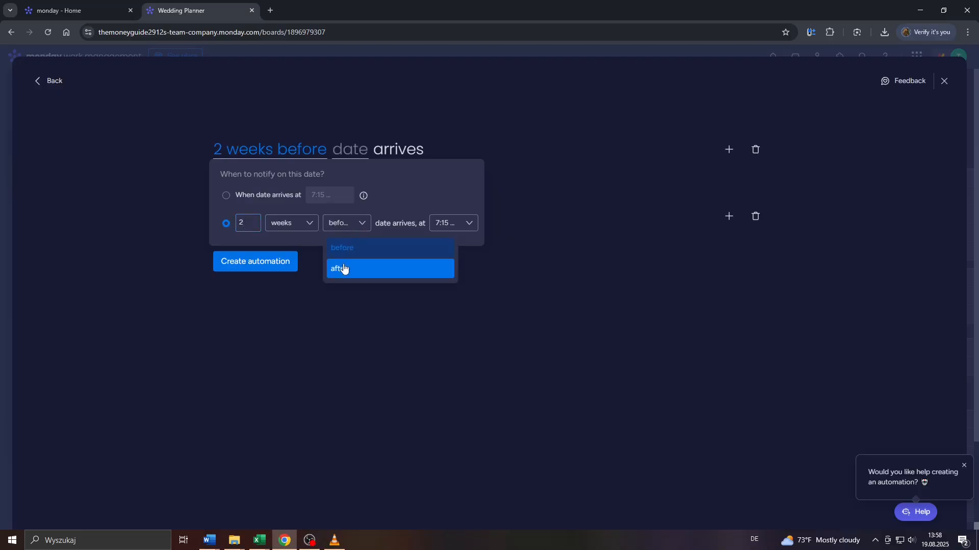
left_click(341, 253)
left_click(341, 226)
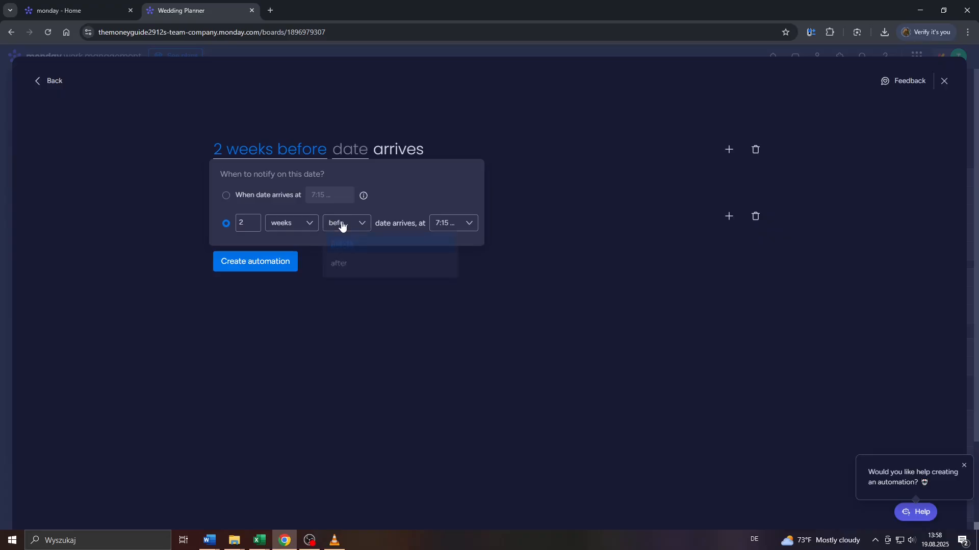
left_click(393, 206)
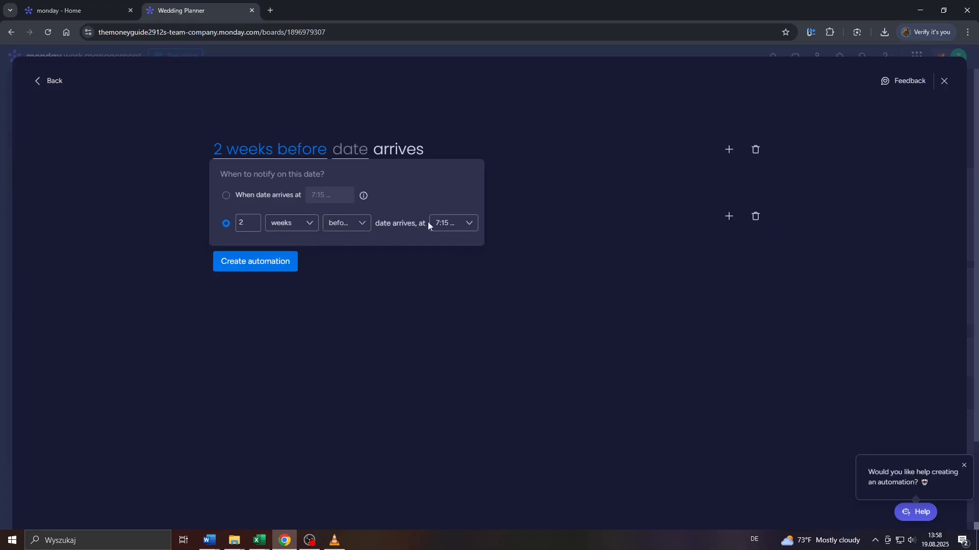
left_click(465, 222)
scroll(472, 286, "down", 2)
scroll(472, 285, "down", 3)
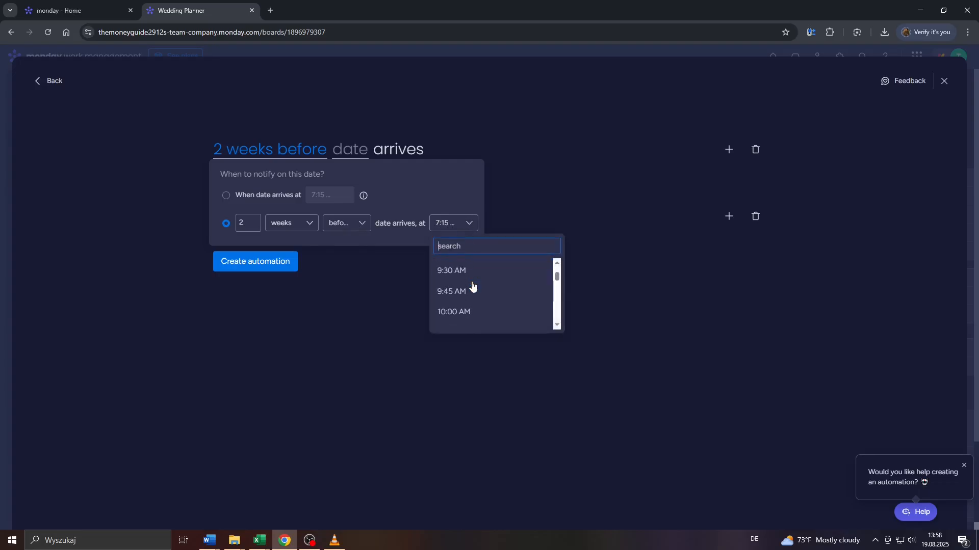
scroll(471, 284, "up", 2)
scroll(459, 285, "down", 1)
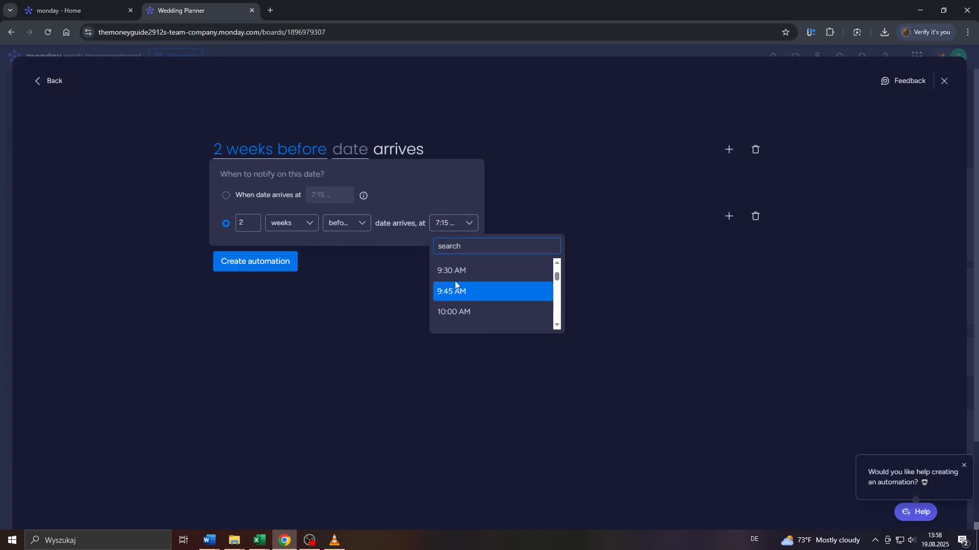
left_click(448, 311)
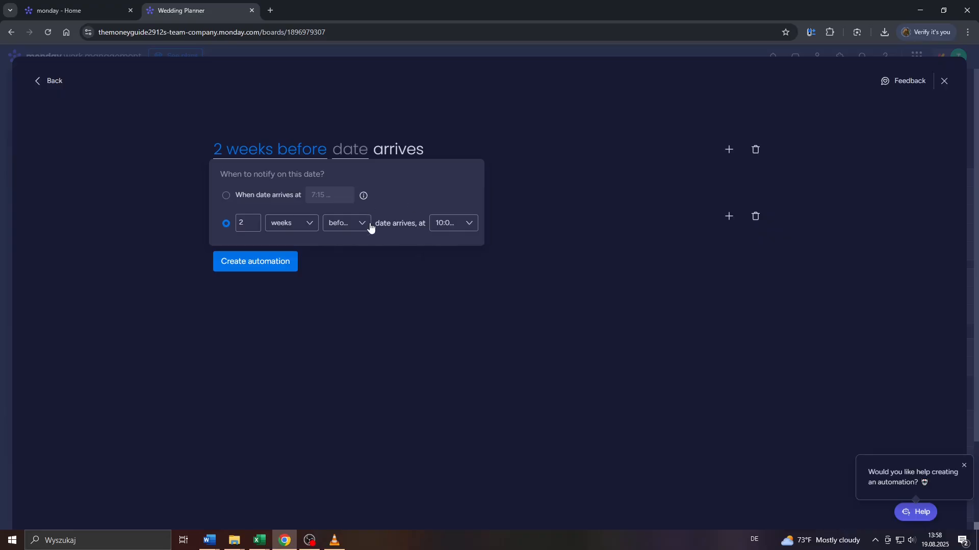
left_click(178, 193)
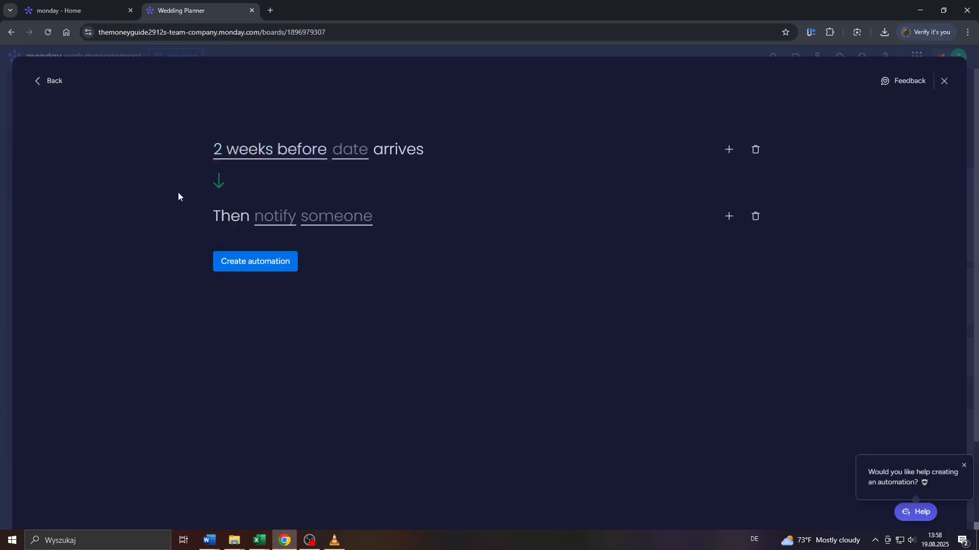
Review the trigger's date column choices and the subitems of Prepare Guest List on the Wedding Planner board in the other browser tab.
left_click(344, 158)
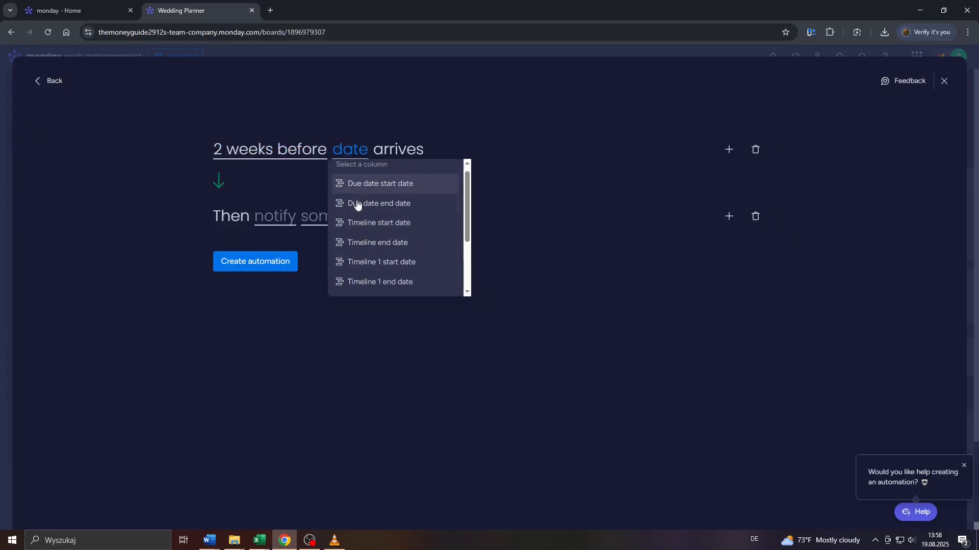
left_click(373, 115)
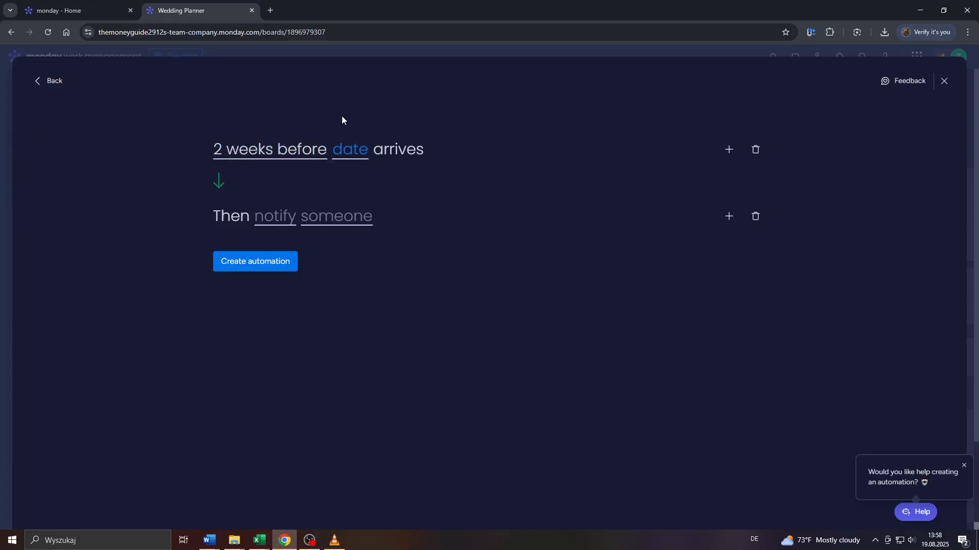
left_click(92, 10)
left_click(55, 199)
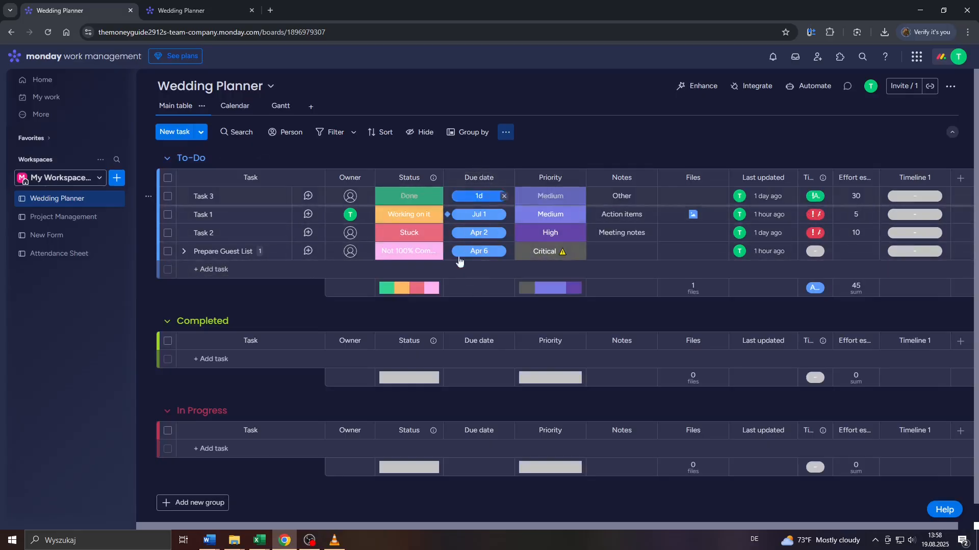
left_click(183, 251)
left_click(199, 9)
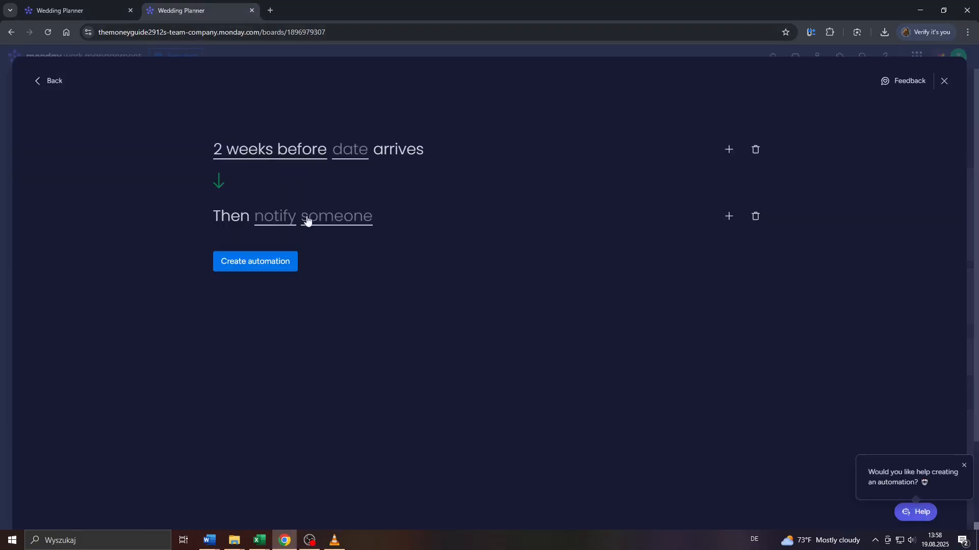
Set the trigger's date column to Due date start date.
left_click(355, 153)
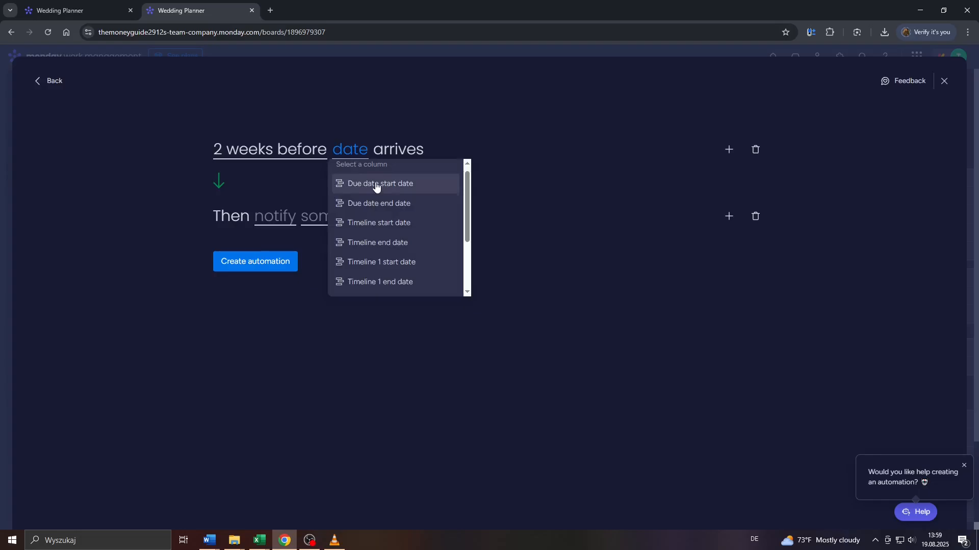
left_click(355, 184)
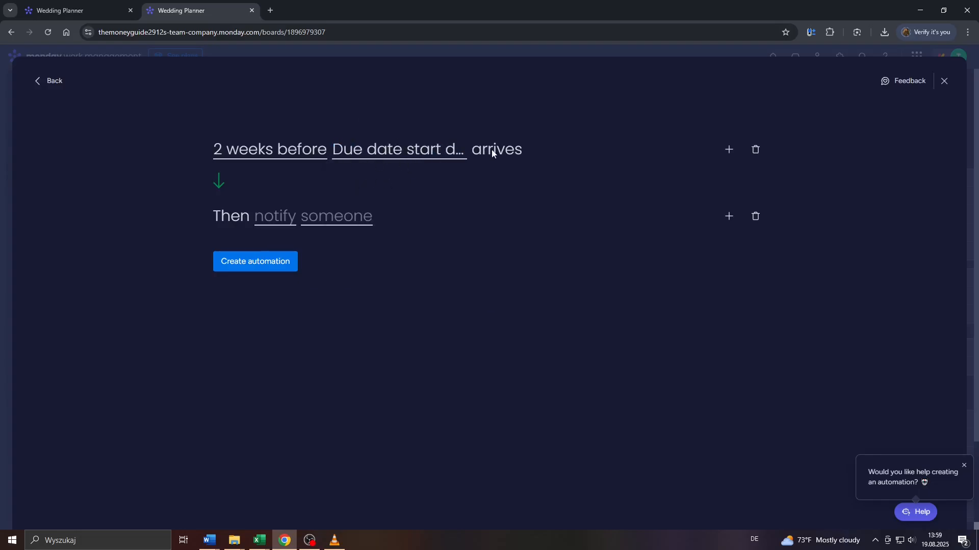
Write the notification message "Hey folks, due date is close. Speed this up to meet the due date!".
left_click(288, 220)
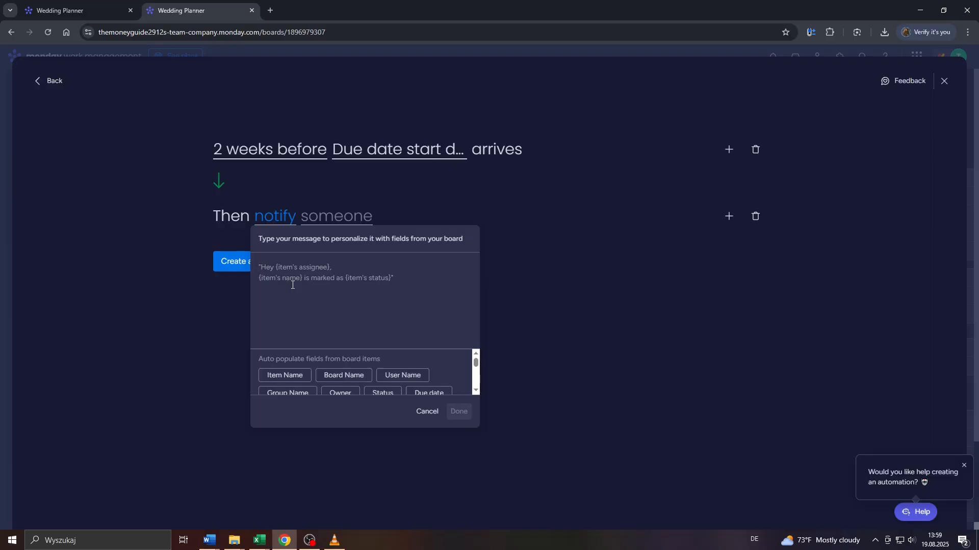
type("Hey fo")
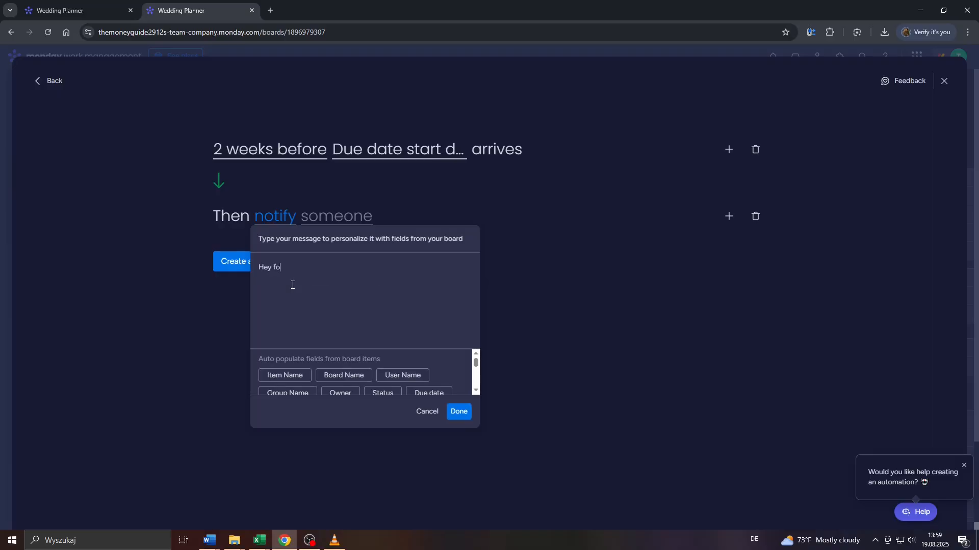
type("lks, due date is close.")
type("Speed this up to meet the due date!")
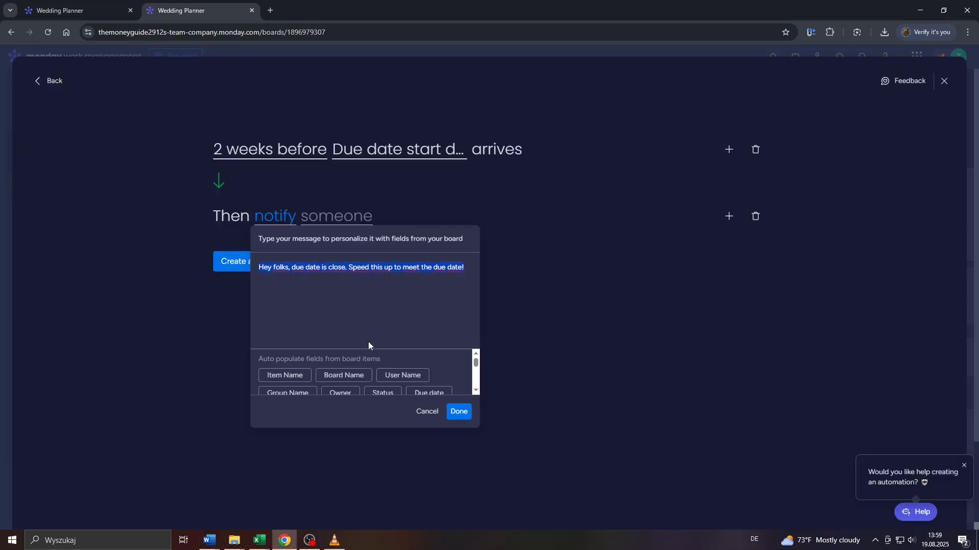
Insert the user name field near the message's end, board name after "Hey folks" and Due date after the first "due date", and save the message.
scroll(403, 363, "down", 3)
scroll(389, 361, "up", 3)
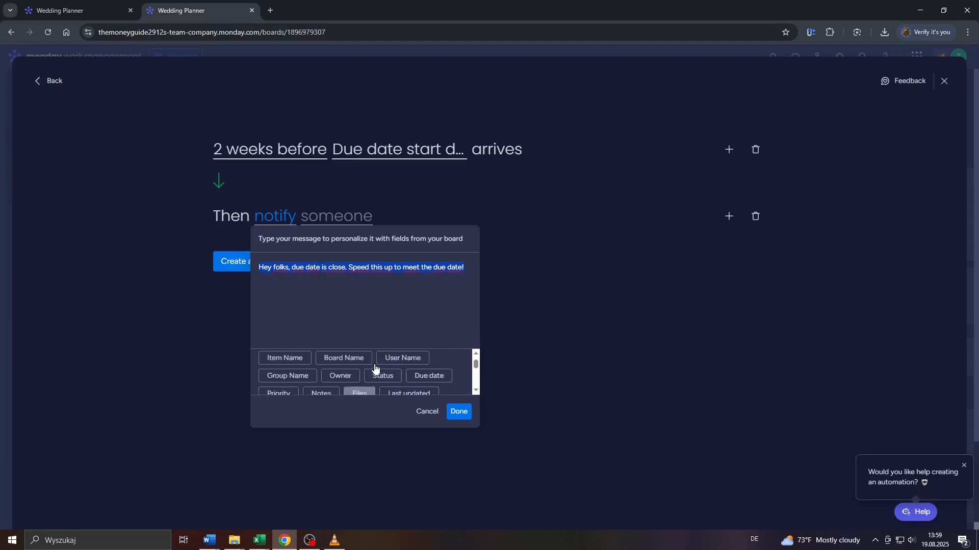
left_click(455, 267)
left_click(403, 375)
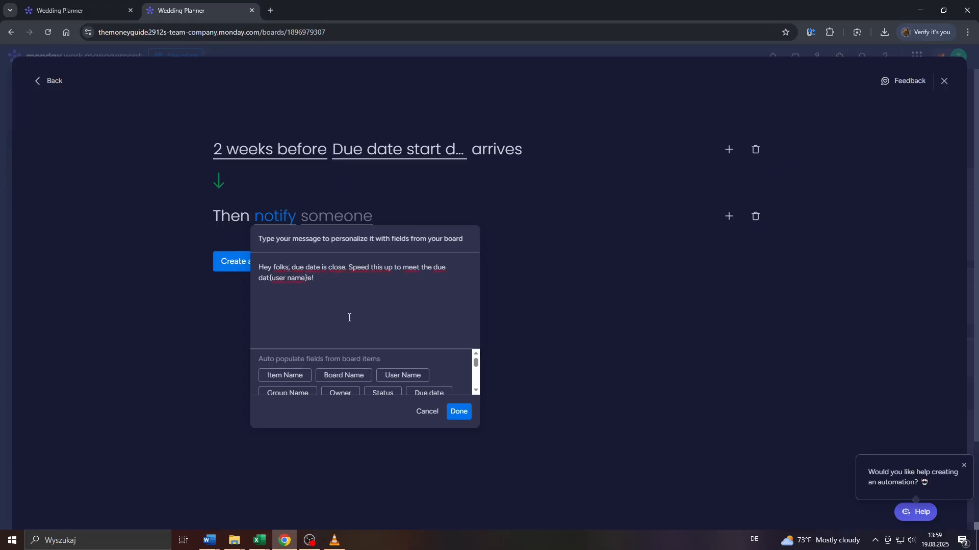
left_click(343, 375)
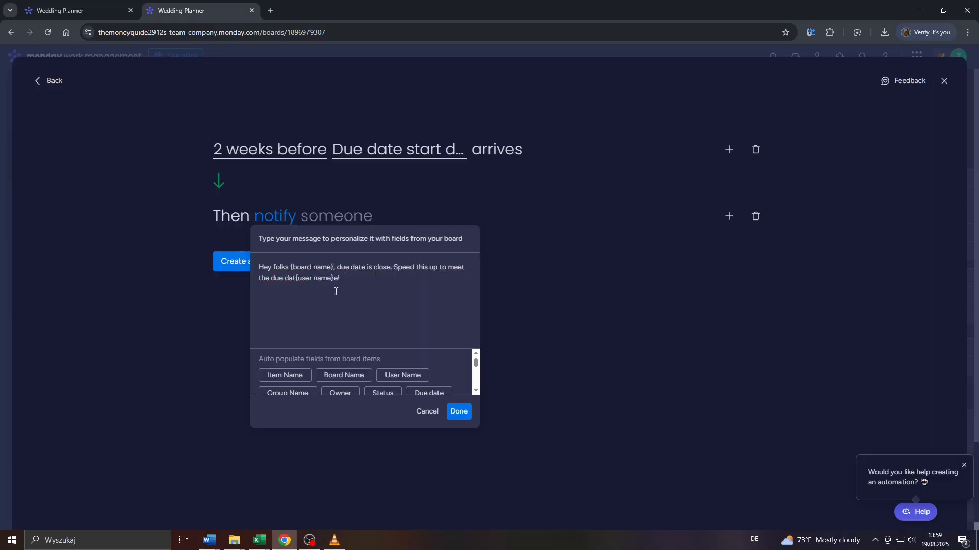
scroll(372, 362, "down", 4)
scroll(359, 372, "up", 4)
left_click(365, 267)
left_click(428, 393)
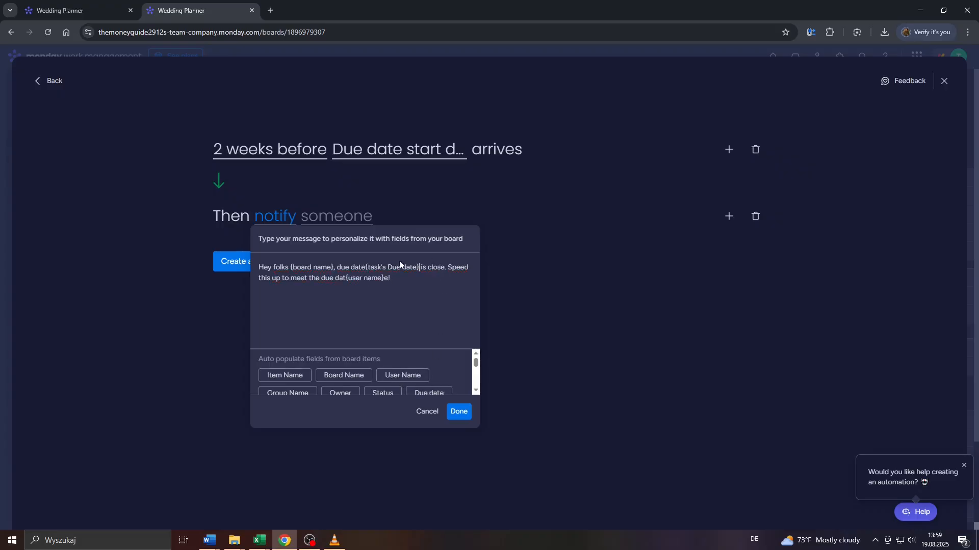
left_click(458, 414)
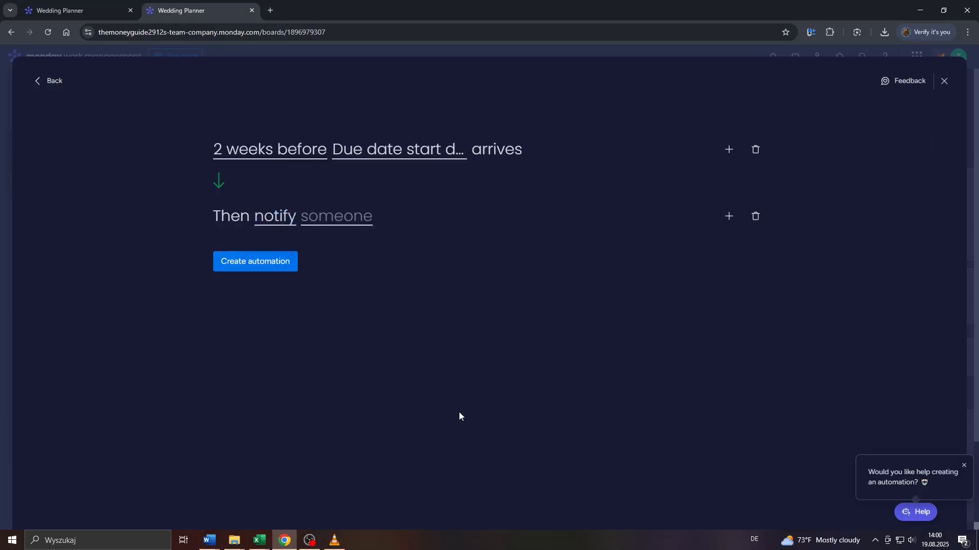
Set the listed team member as the notification's recipient and reopen the recipient choices.
left_click(337, 219)
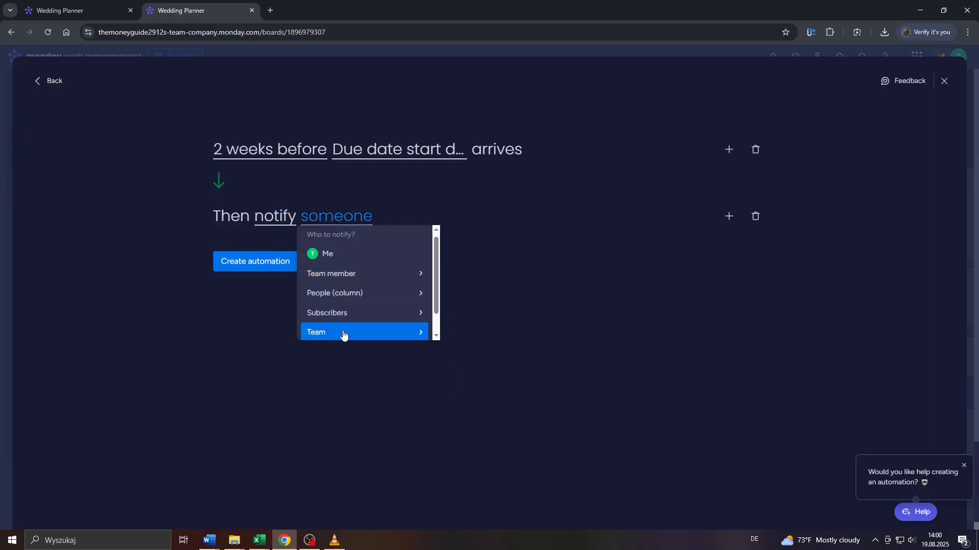
left_click(345, 273)
left_click(344, 280)
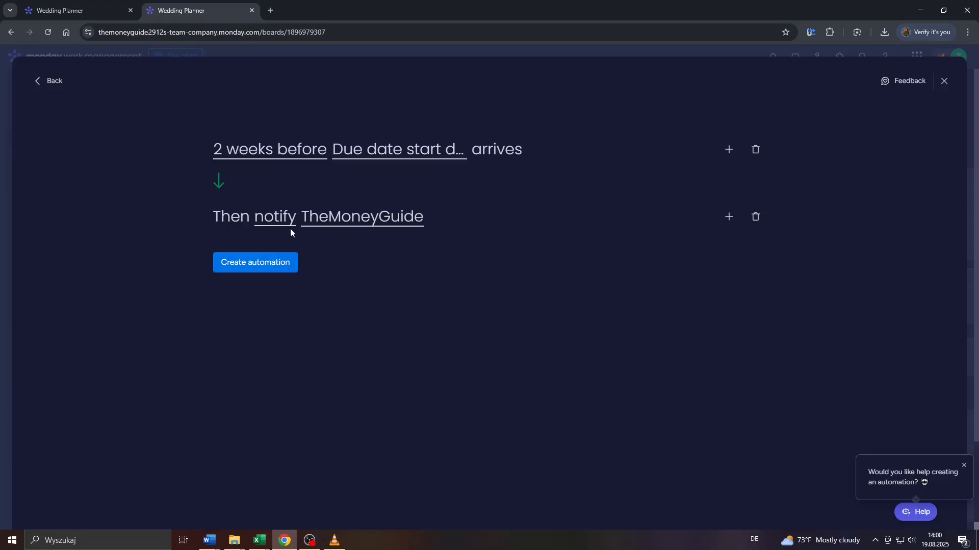
left_click(309, 229)
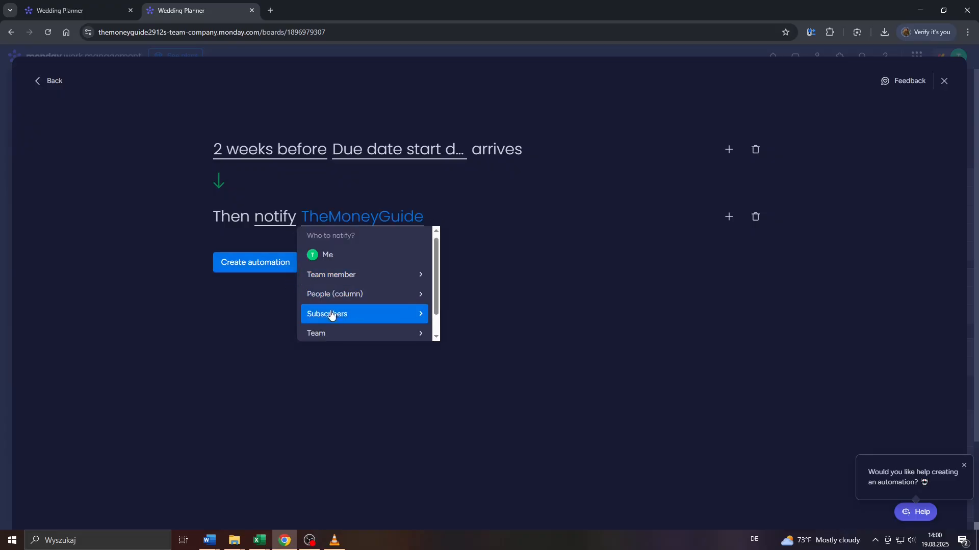
Try a follow-up action after the notification that sets Priority to Critical, and remove that action.
left_click(430, 389)
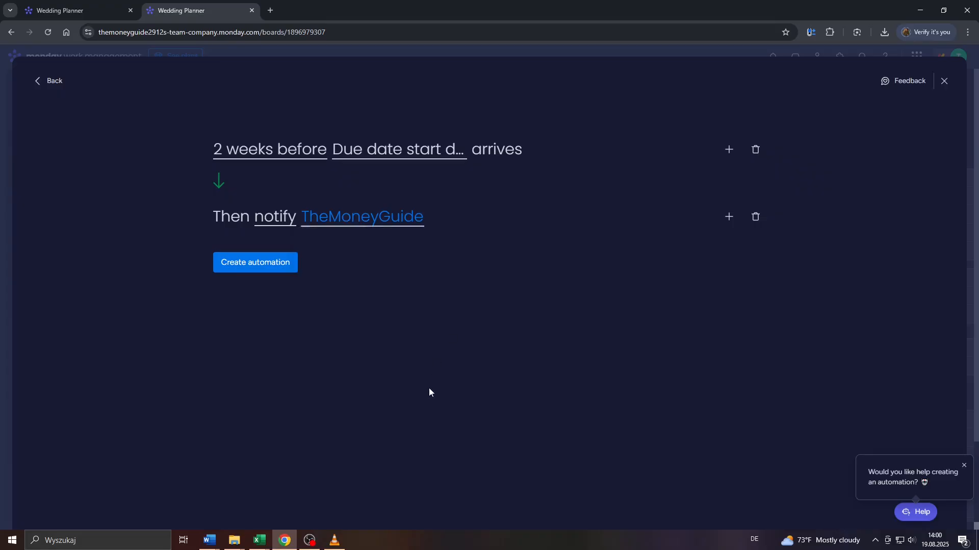
left_click(728, 218)
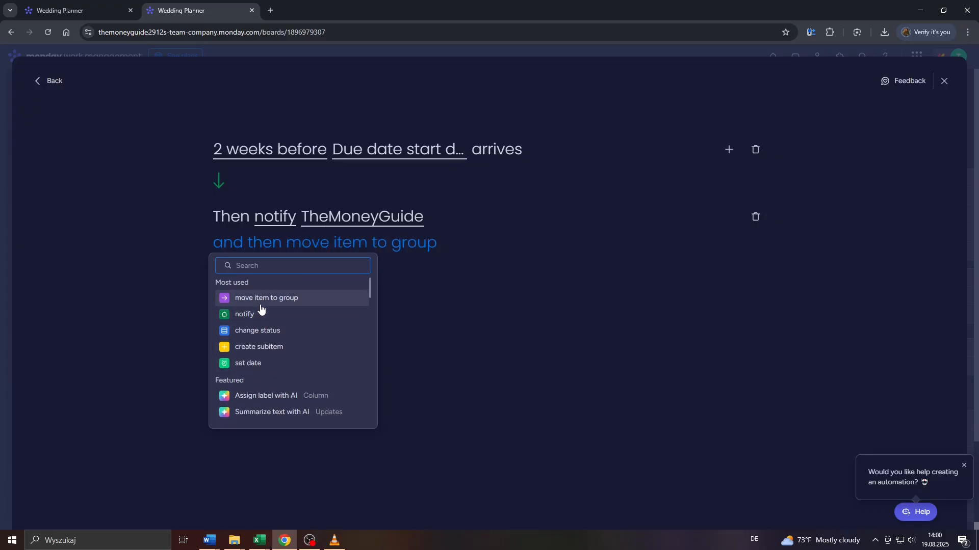
left_click(258, 332)
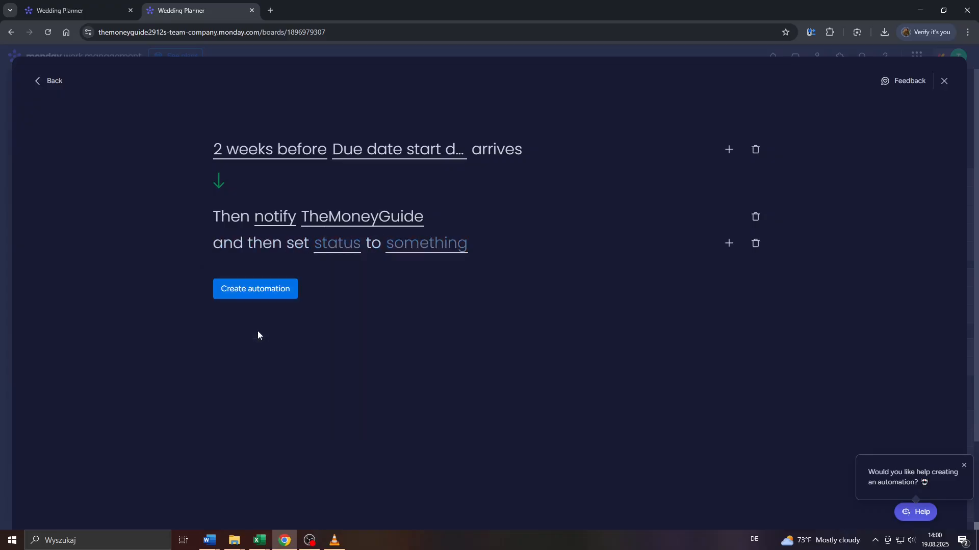
left_click(335, 247)
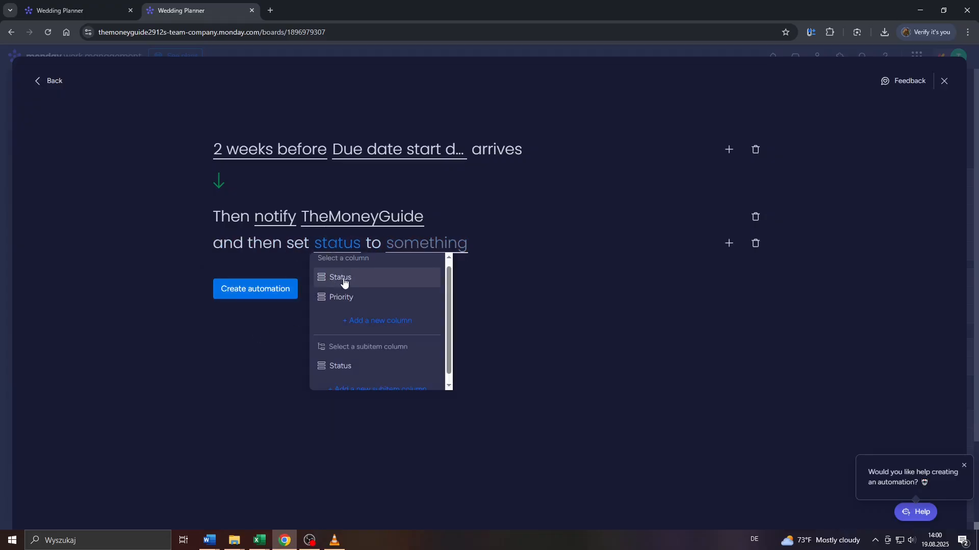
left_click(339, 300)
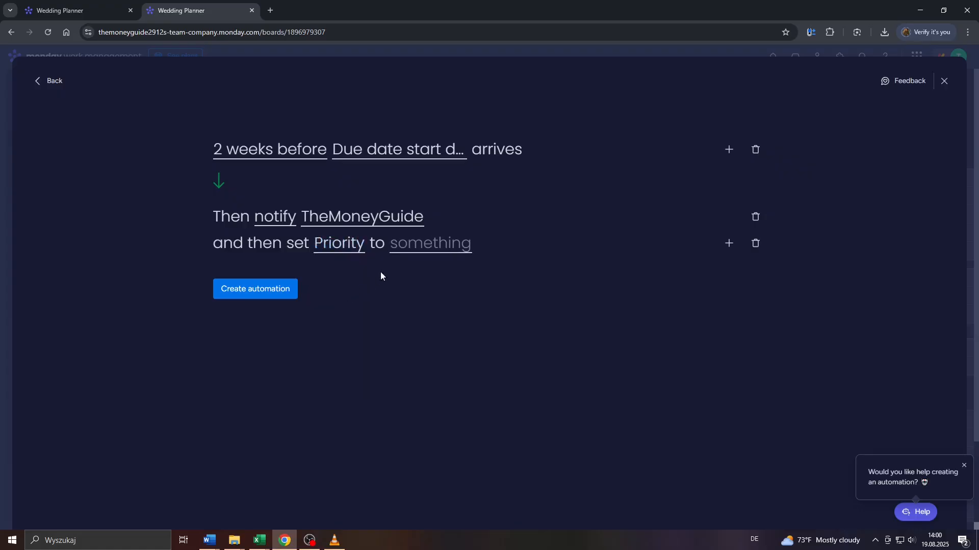
left_click(414, 247)
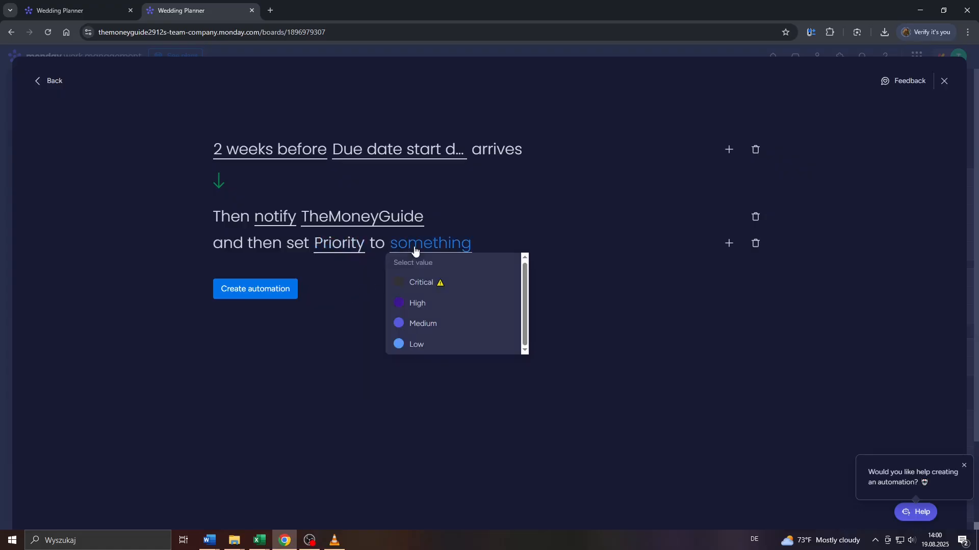
left_click(418, 304)
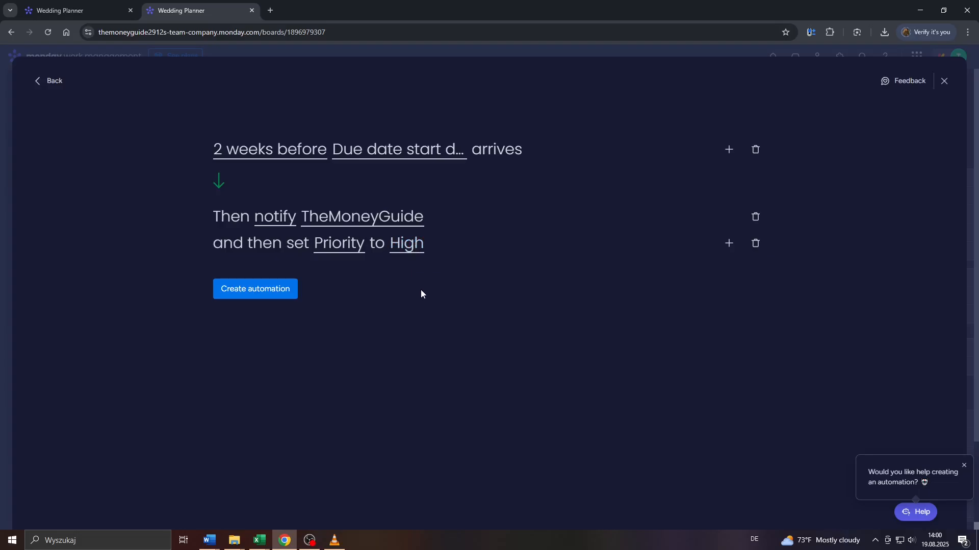
left_click(415, 247)
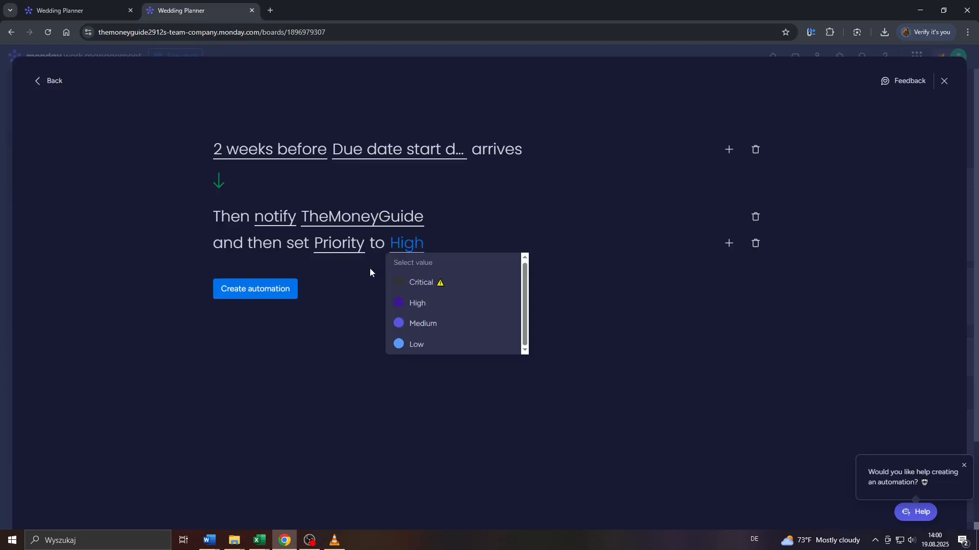
left_click(421, 284)
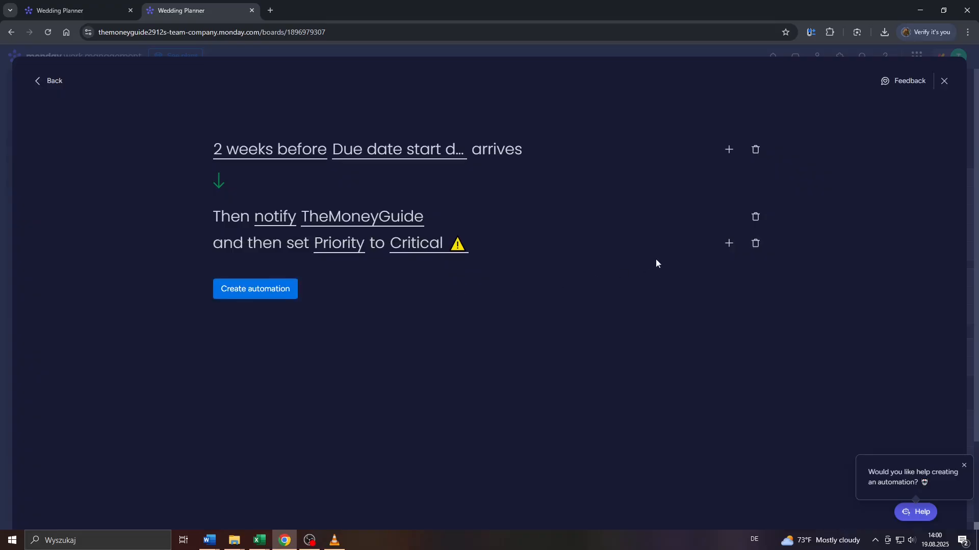
left_click(755, 244)
Create the automation that notifies the chosen team member 2 weeks before Due date start date arrives.
left_click(264, 271)
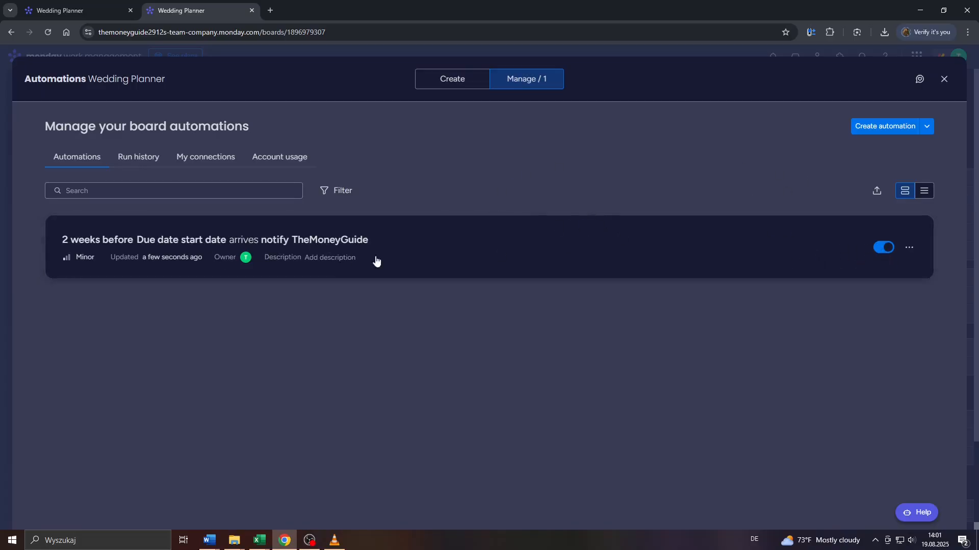
Return to the Wedding Planner board, check who the item members of the Send Invitations subitem are, and close its details.
left_click(51, 11)
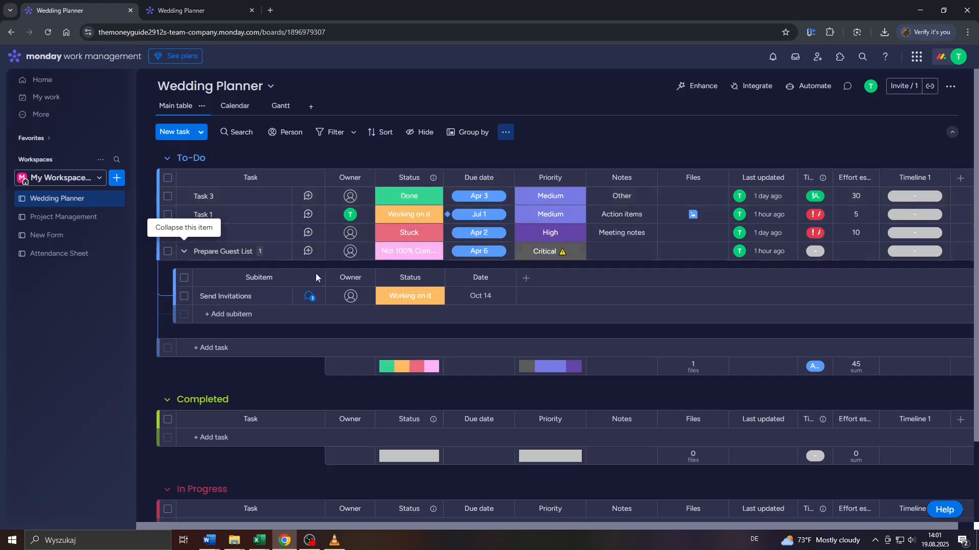
left_click(198, 10)
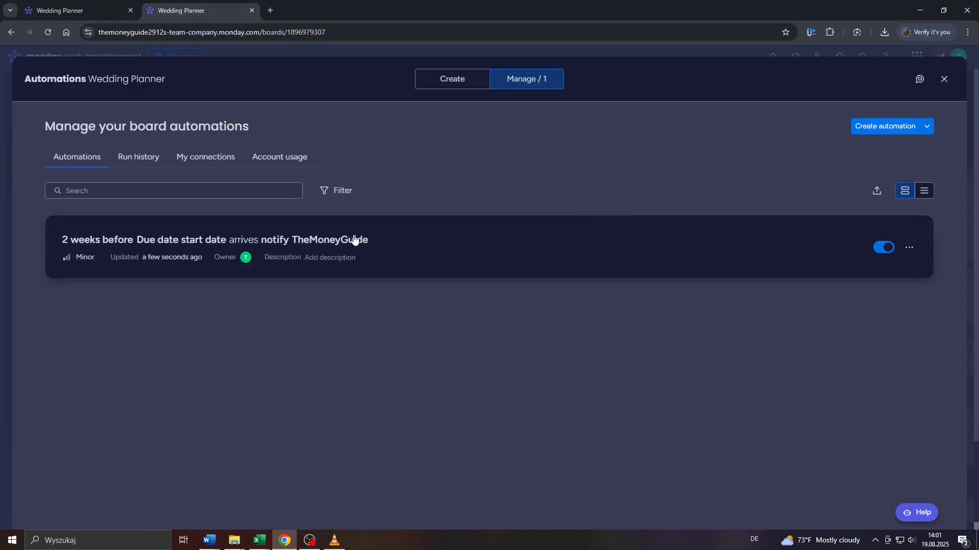
left_click(91, 10)
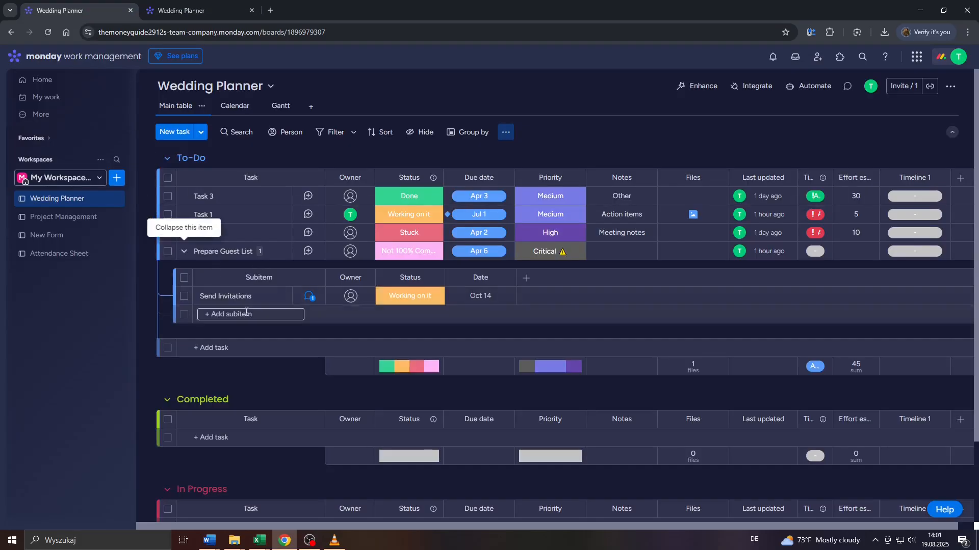
left_click(267, 297)
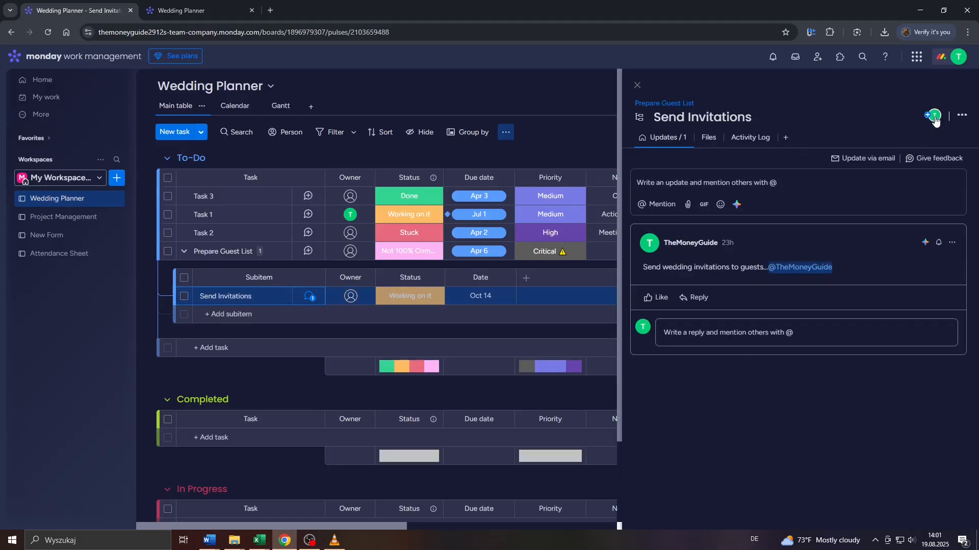
left_click(934, 117)
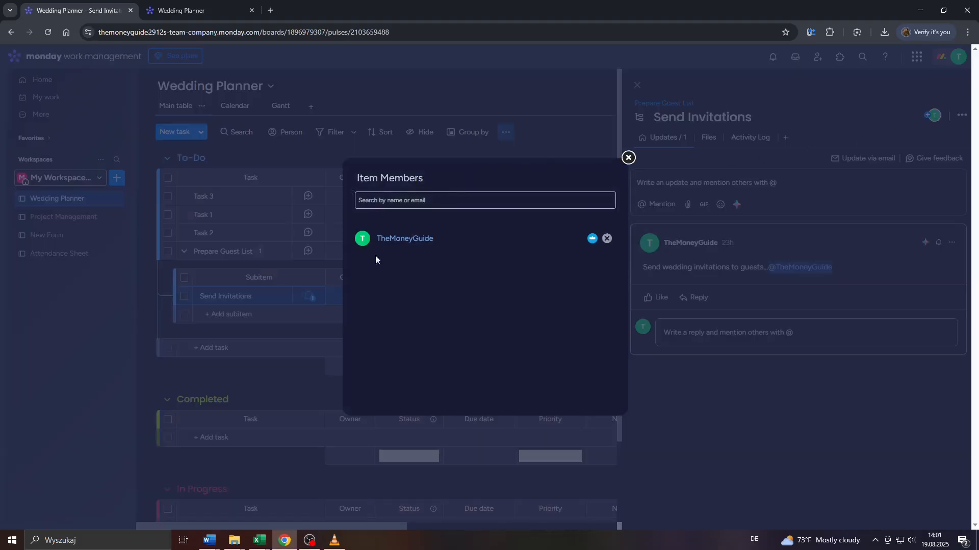
left_click(629, 158)
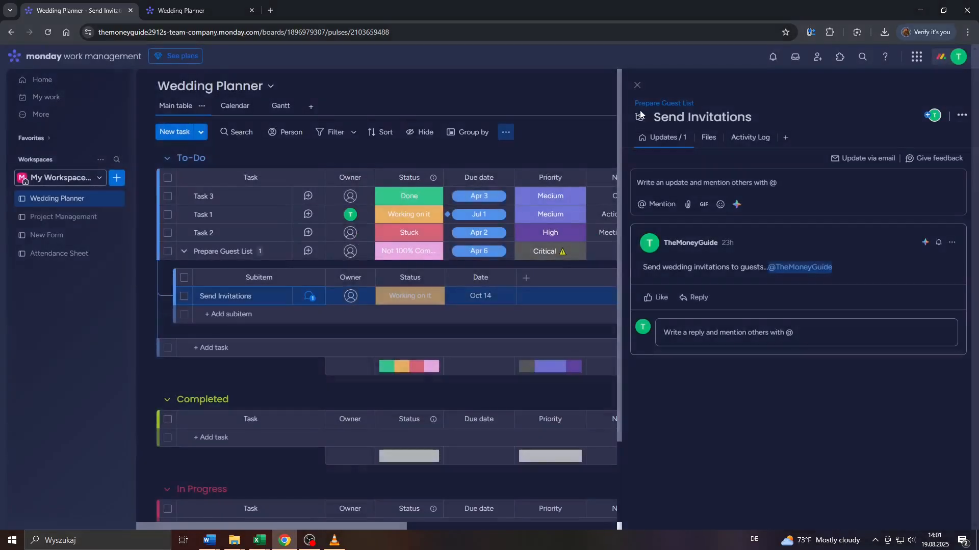
left_click(636, 86)
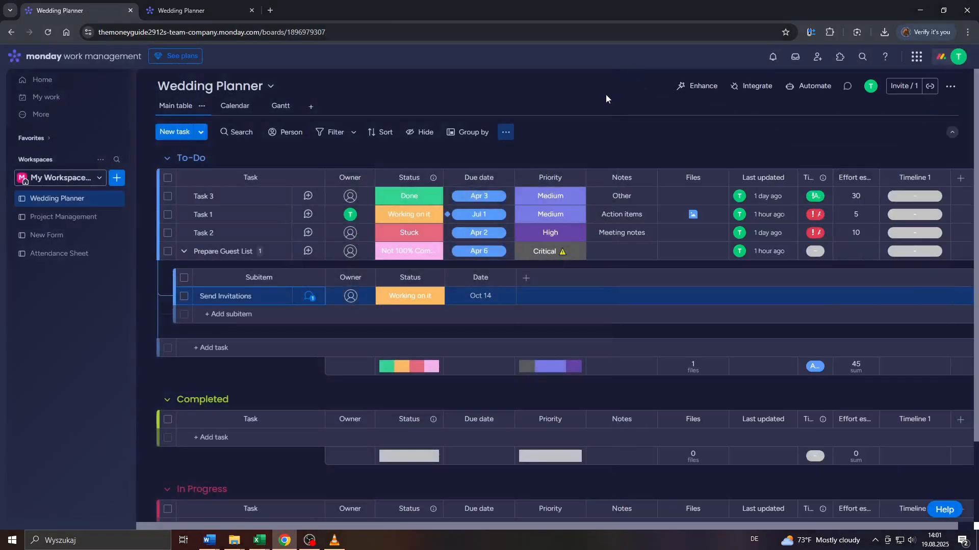